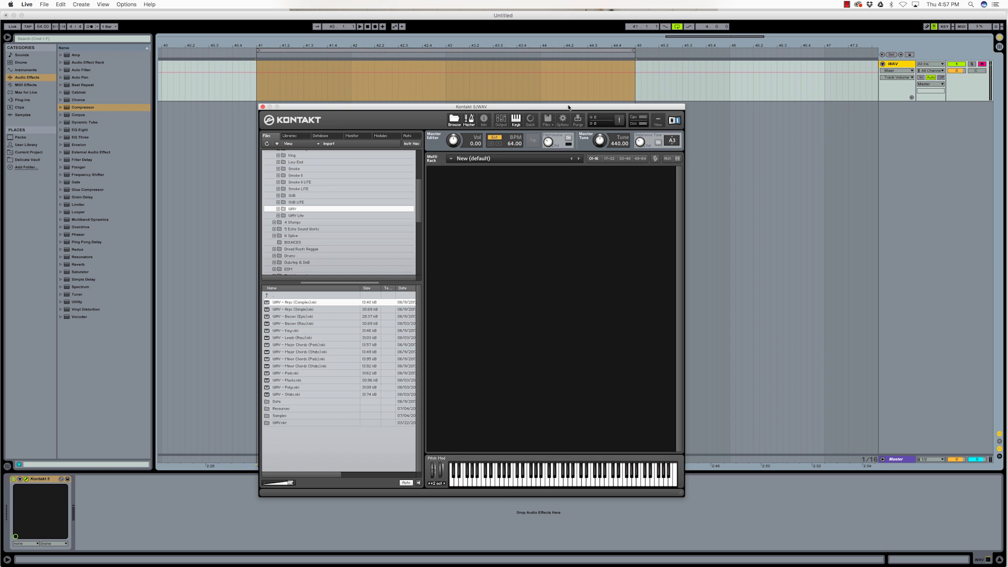
Step: Load the WAV - Keys instrument from the WAV folder into the empty Kontakt rack and switch it to sound 02
{"action": "left_click_drag", "start_coordinate": [564, 108], "coordinate": [565, 108]}
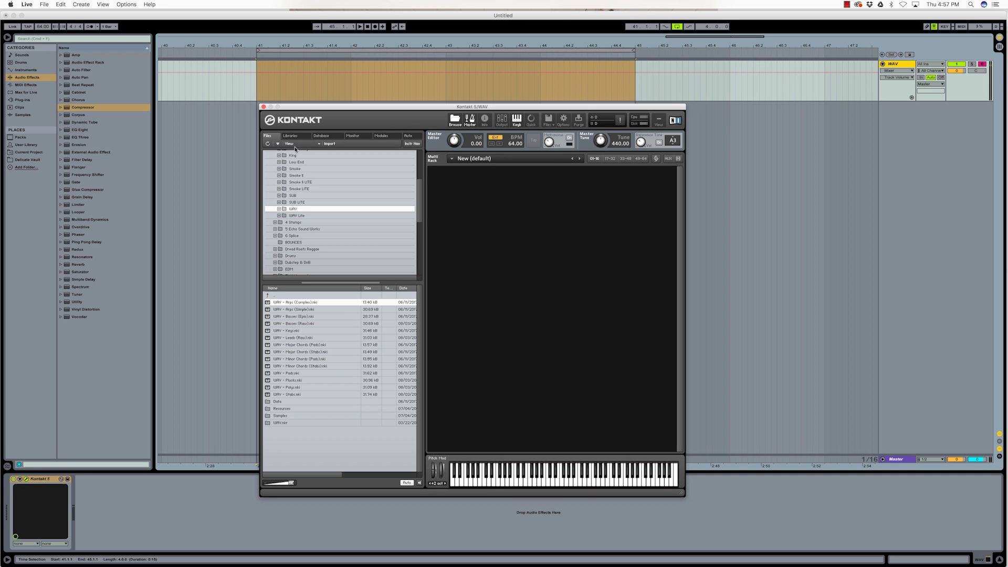
{"action": "left_click", "coordinate": [291, 136]}
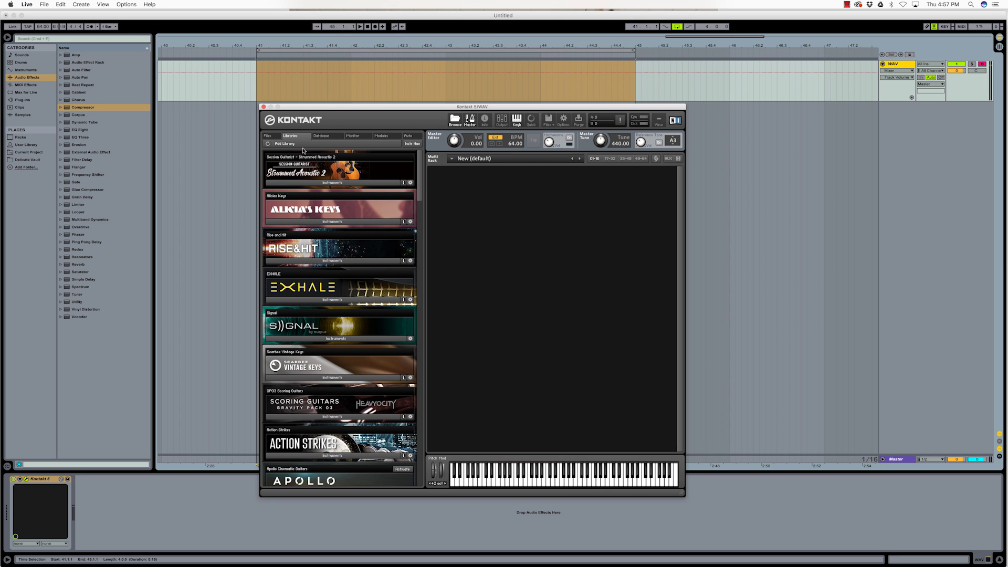
{"action": "left_click", "coordinate": [269, 136]}
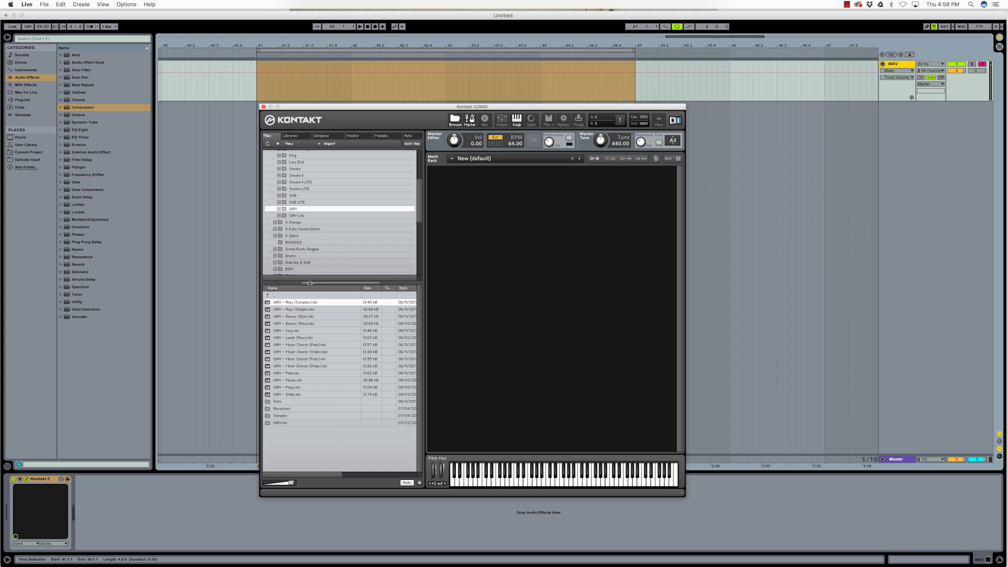
{"action": "left_click", "coordinate": [286, 333]}
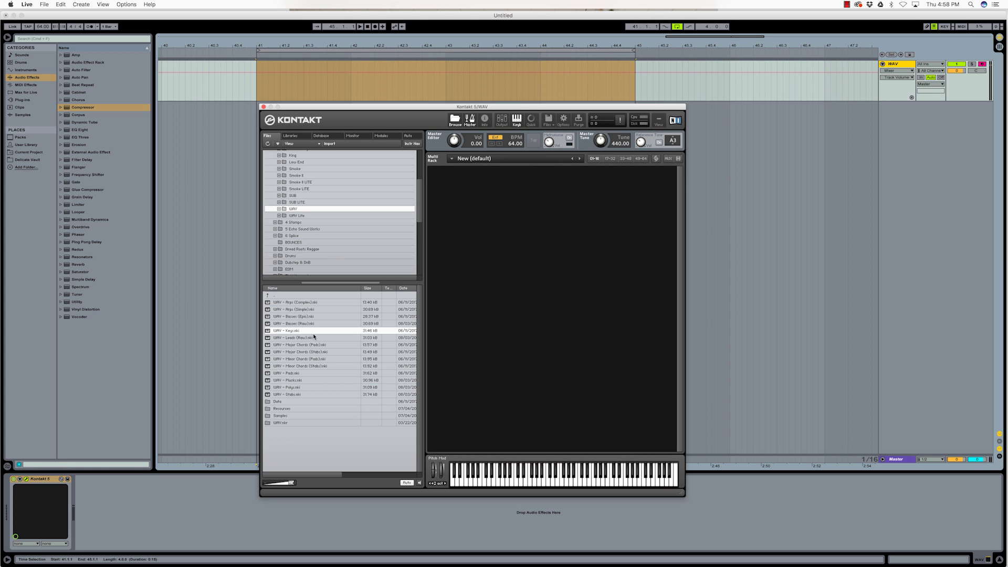
{"action": "left_click_drag", "start_coordinate": [277, 333], "coordinate": [523, 303]}
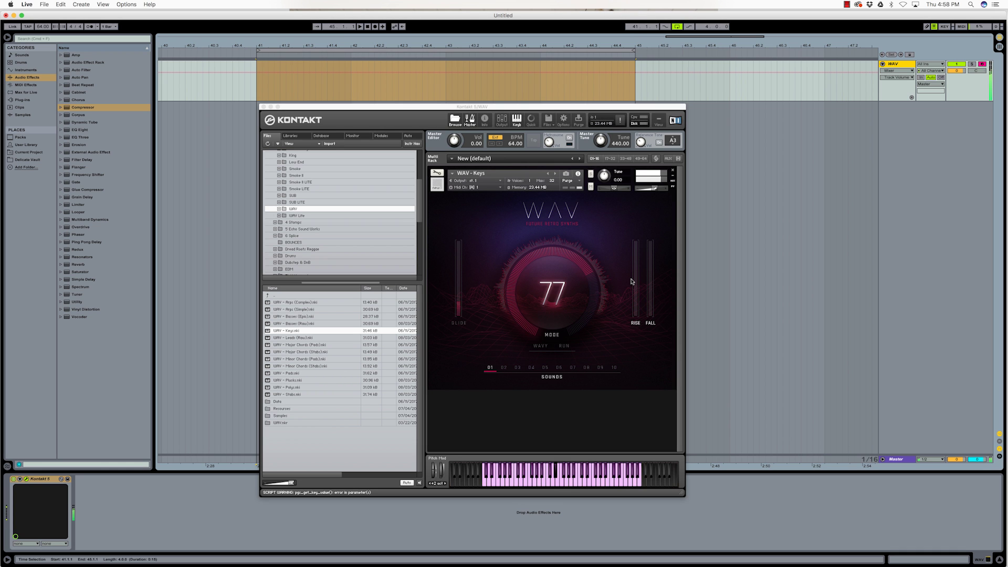
{"action": "left_click", "coordinate": [504, 367]}
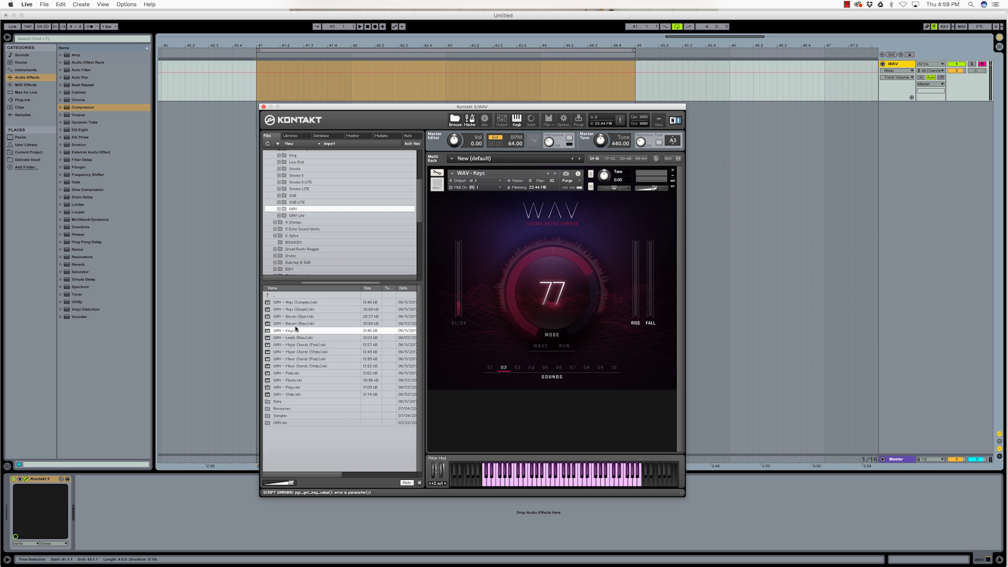
Step: Turn on Glide for the Keys instrument, try it at its maximum, and reduce it
{"action": "left_click", "coordinate": [462, 324]}
{"action": "left_click_drag", "start_coordinate": [459, 303], "coordinate": [479, 81]}
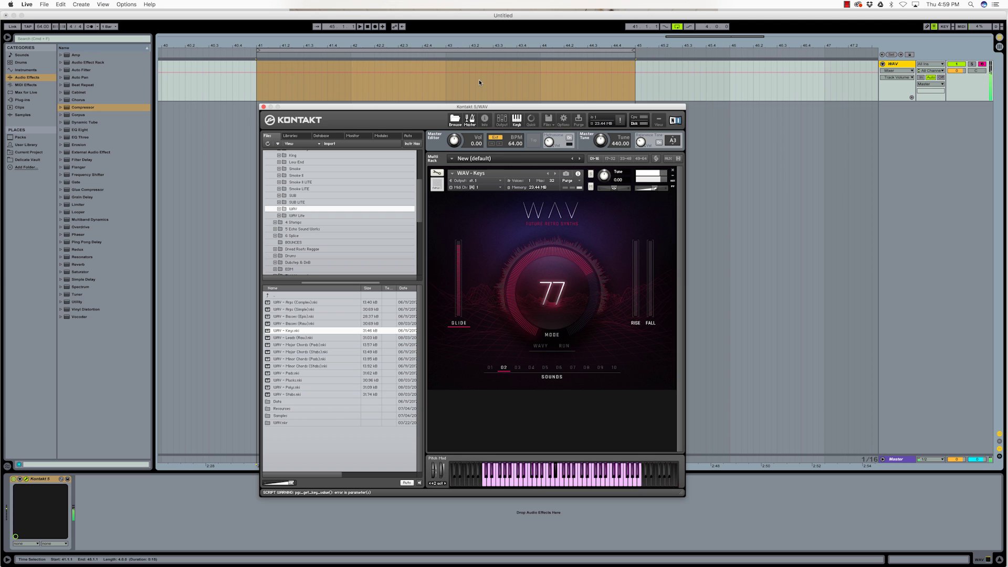
{"action": "left_click_drag", "start_coordinate": [460, 265], "coordinate": [460, 281]}
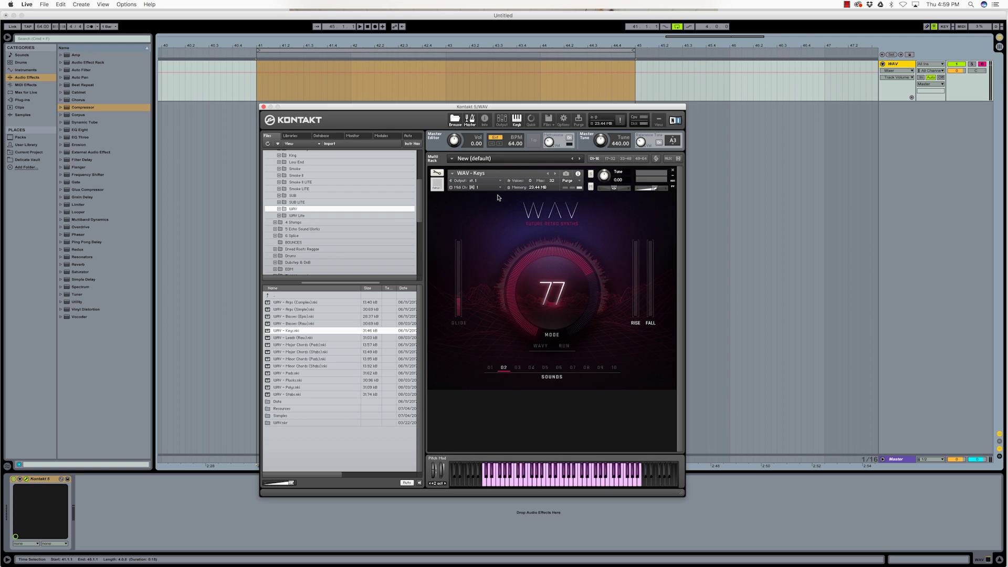
Step: Try the Wavy and Run modes of the Keys instrument while sweeping the large central dial
{"action": "left_click", "coordinate": [542, 349]}
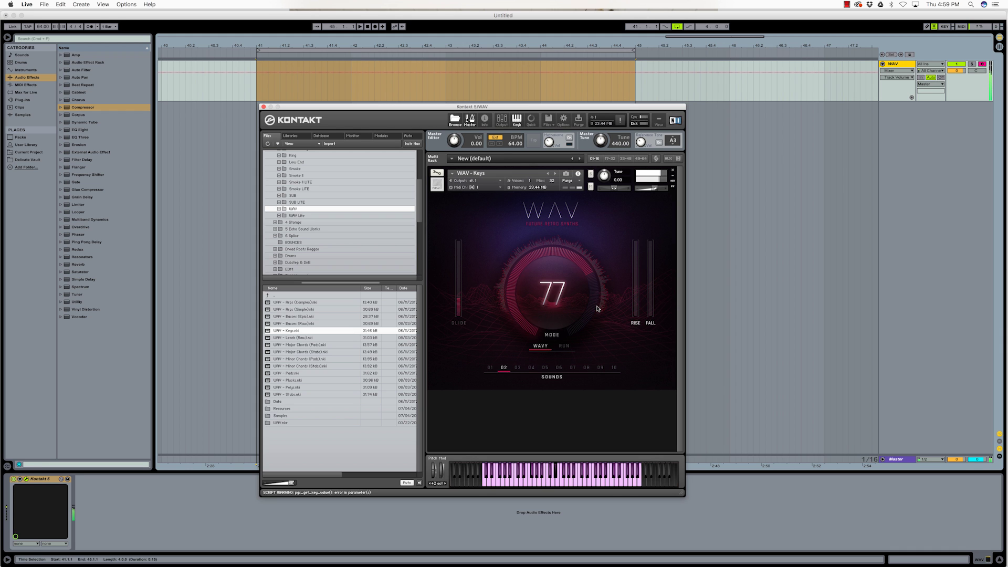
{"action": "left_click_drag", "start_coordinate": [597, 309], "coordinate": [545, 321]}
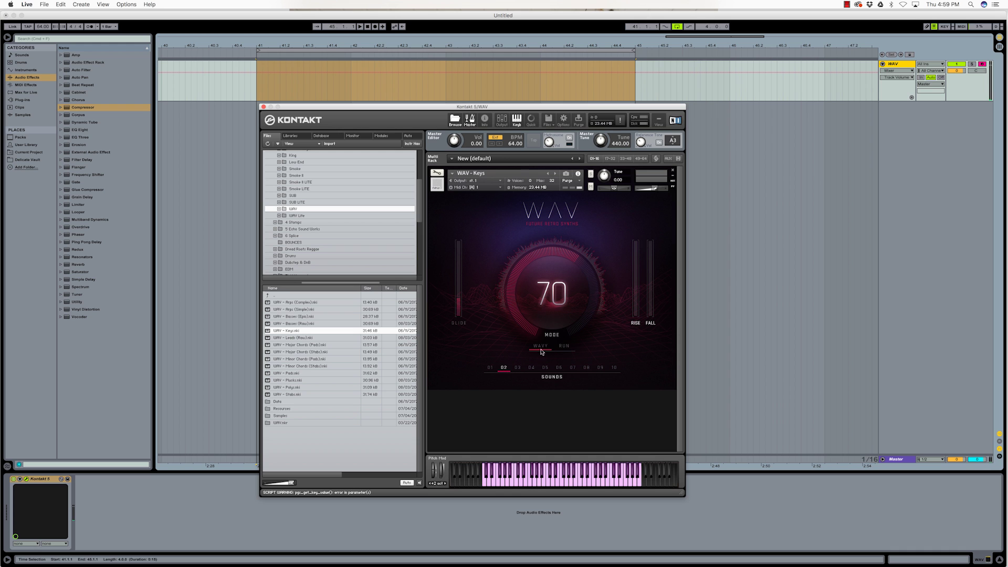
{"action": "left_click", "coordinate": [561, 351]}
{"action": "left_click", "coordinate": [549, 347]}
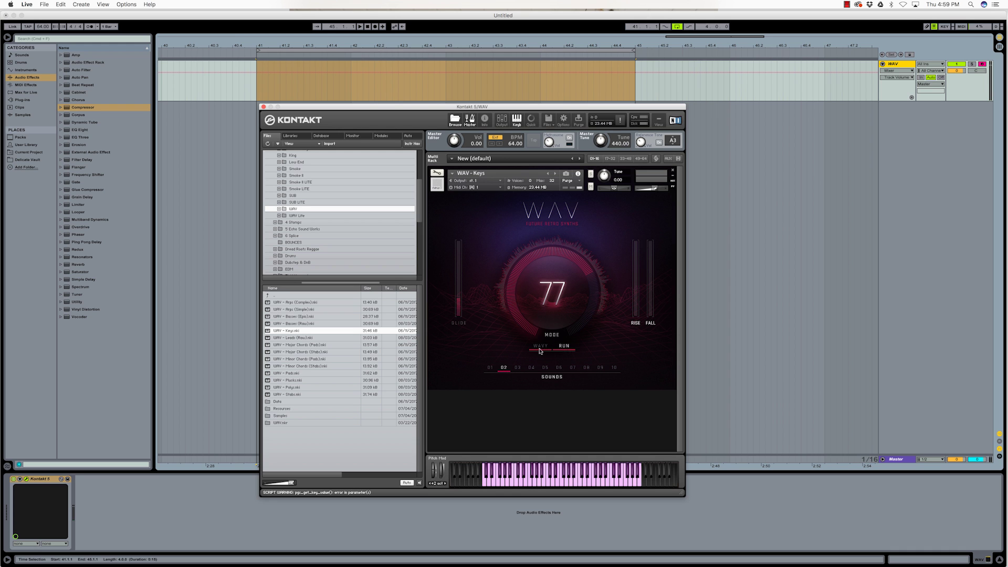
{"action": "left_click", "coordinate": [552, 349]}
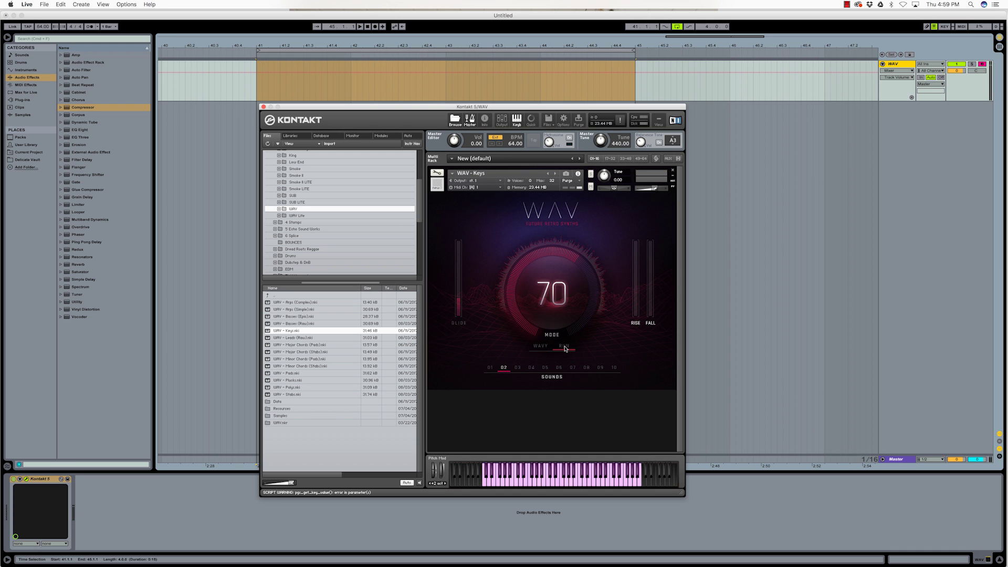
{"action": "left_click_drag", "start_coordinate": [551, 294], "coordinate": [551, 238]}
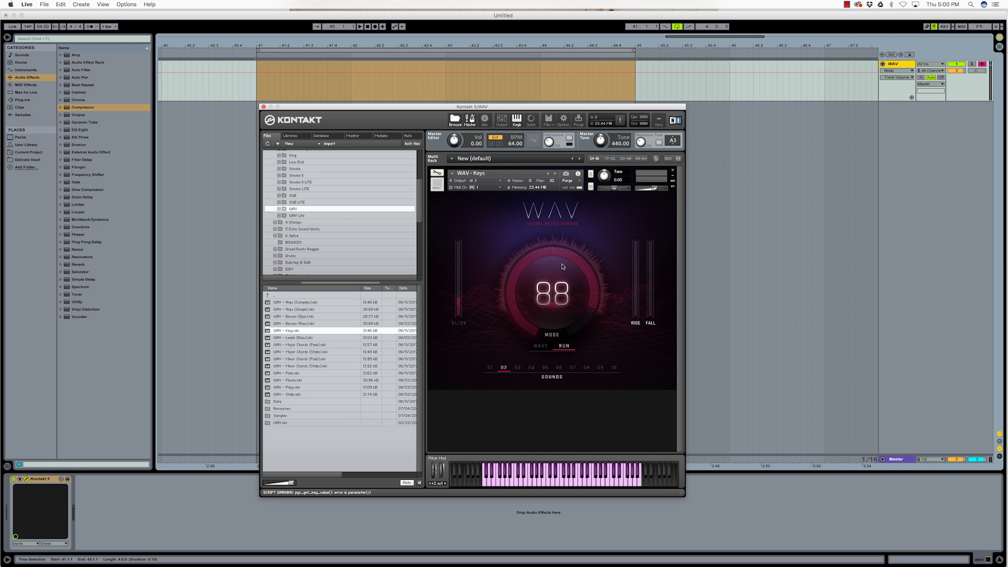
{"action": "left_click_drag", "start_coordinate": [595, 302], "coordinate": [635, 333]}
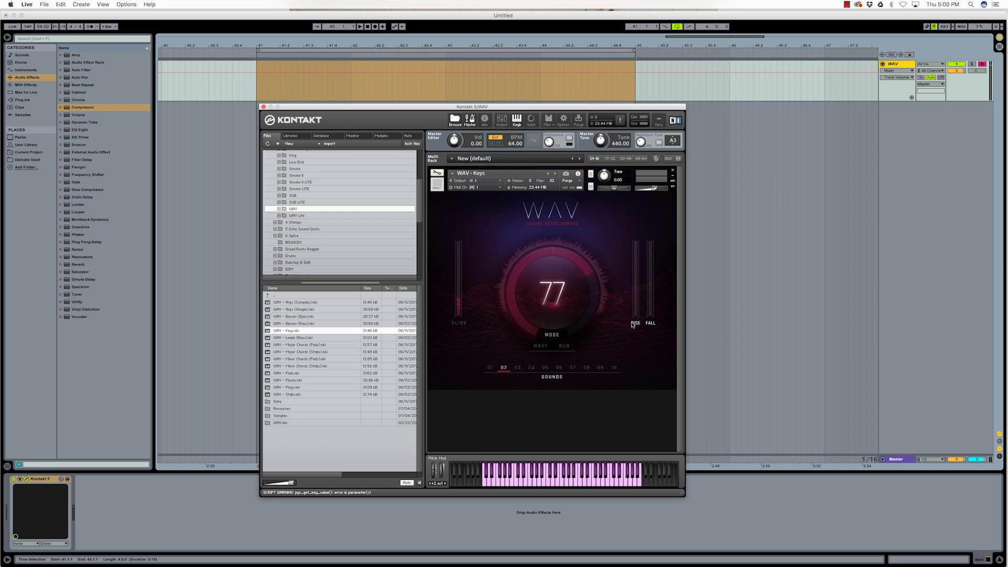
Step: Try the Rise and Fall controls of the Keys instrument and audition sounds 03 and 05
{"action": "left_click_drag", "start_coordinate": [636, 328], "coordinate": [662, 11]}
{"action": "left_click", "coordinate": [519, 368]}
{"action": "left_click", "coordinate": [652, 279]}
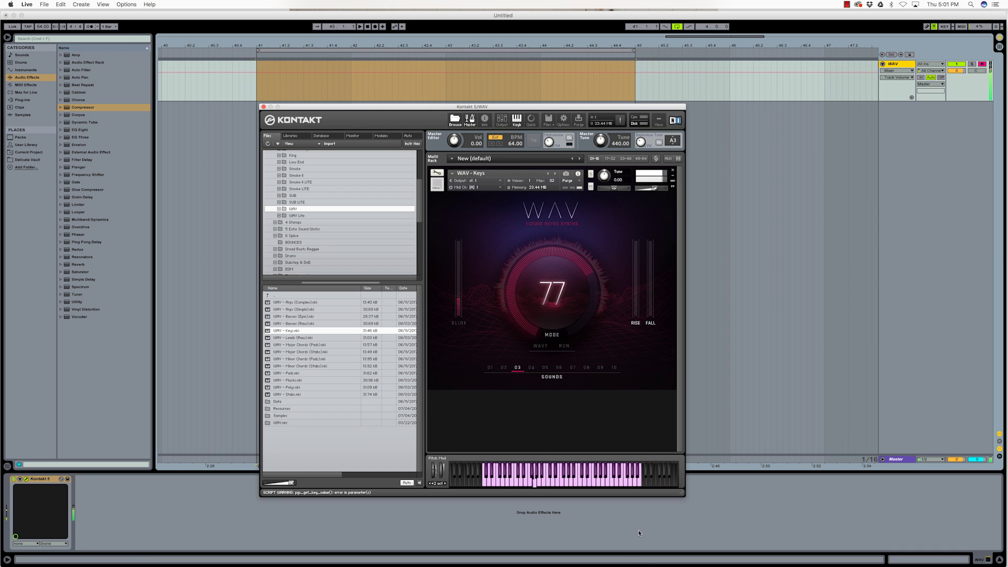
{"action": "left_click", "coordinate": [545, 367]}
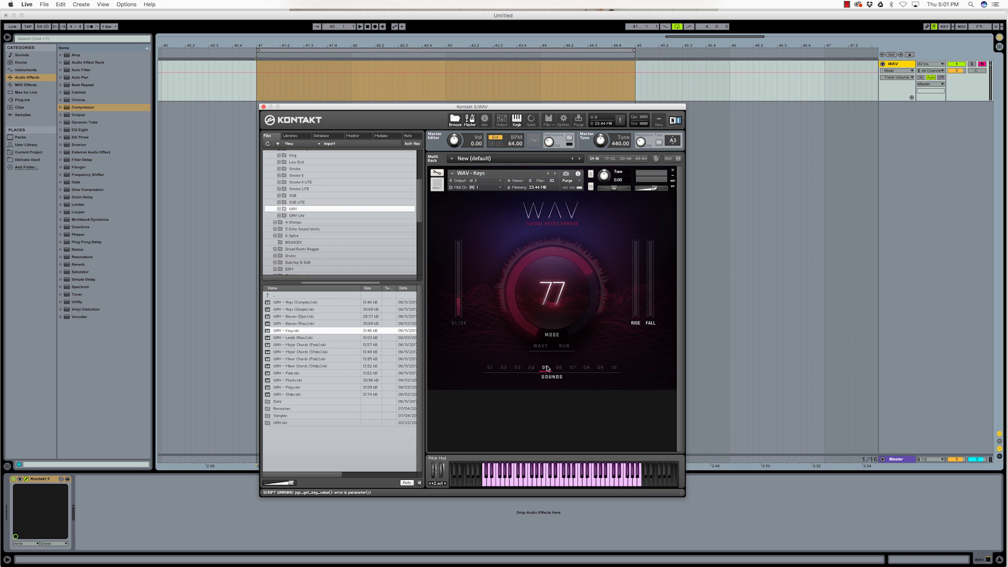
Step: Remove the Keys instrument without saving its changes and load WAV - Arps (Complex) in its place
{"action": "left_click", "coordinate": [672, 171]}
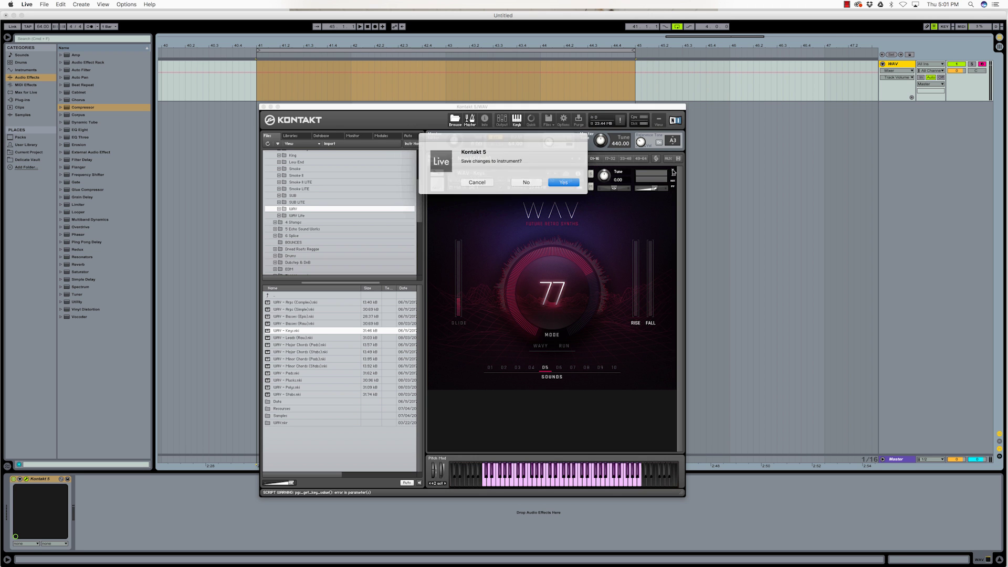
{"action": "left_click", "coordinate": [526, 182]}
{"action": "mouse_move", "coordinate": [474, 107]}
{"action": "left_mouse_down"}
{"action": "mouse_move", "coordinate": [523, 118]}
{"action": "mouse_move", "coordinate": [473, 107]}
{"action": "left_mouse_up"}
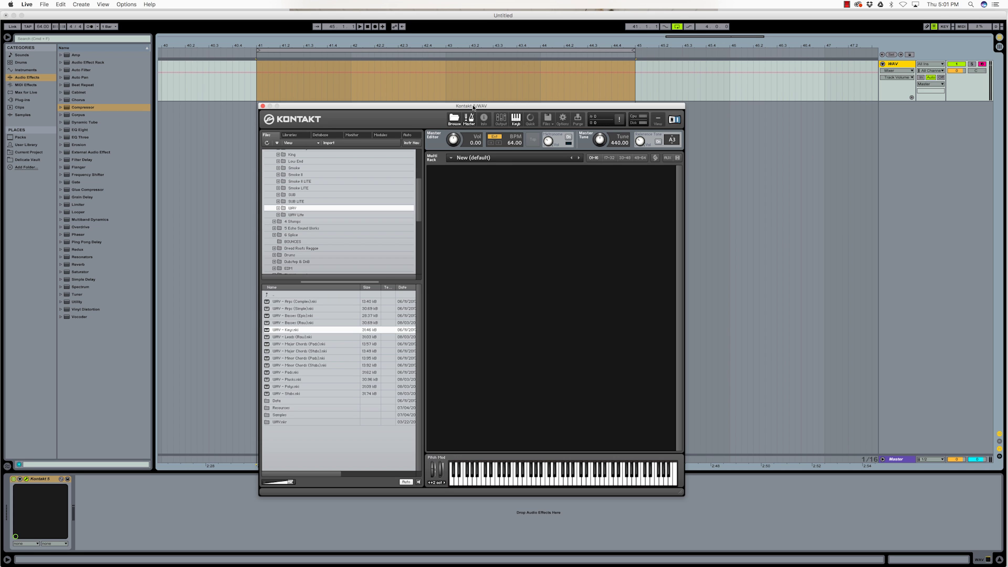
{"action": "left_click", "coordinate": [287, 302]}
{"action": "left_click_drag", "start_coordinate": [303, 309], "coordinate": [521, 304]}
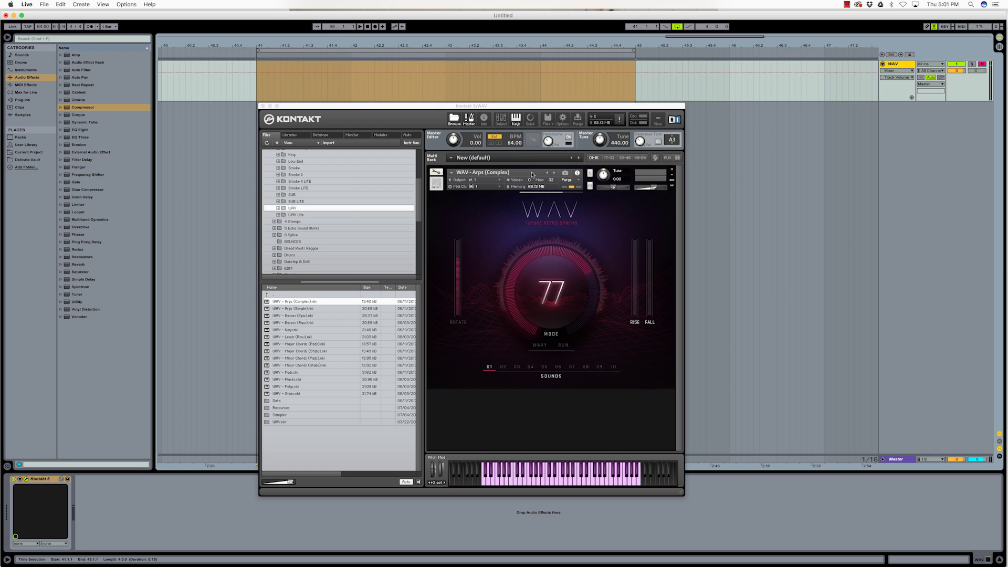
{"action": "mouse_move", "coordinate": [522, 105]}
{"action": "left_mouse_down"}
{"action": "mouse_move", "coordinate": [516, 112]}
{"action": "mouse_move", "coordinate": [538, 108]}
{"action": "mouse_move", "coordinate": [521, 105]}
{"action": "left_mouse_up"}
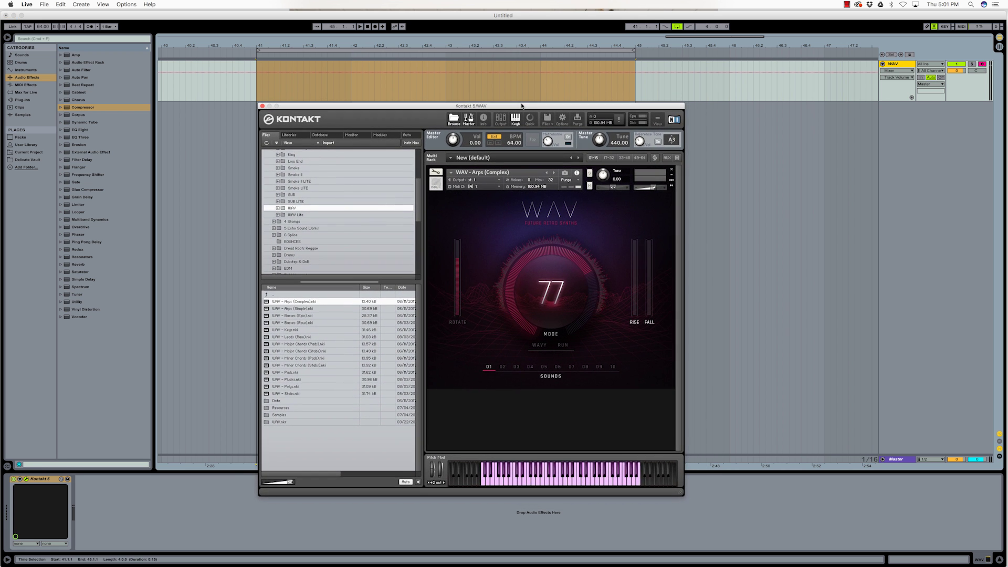
Step: Select sound 09 in the Arps instrument and turn on Wavy mode with the central dial lowered to about 48
{"action": "left_click", "coordinate": [596, 367]}
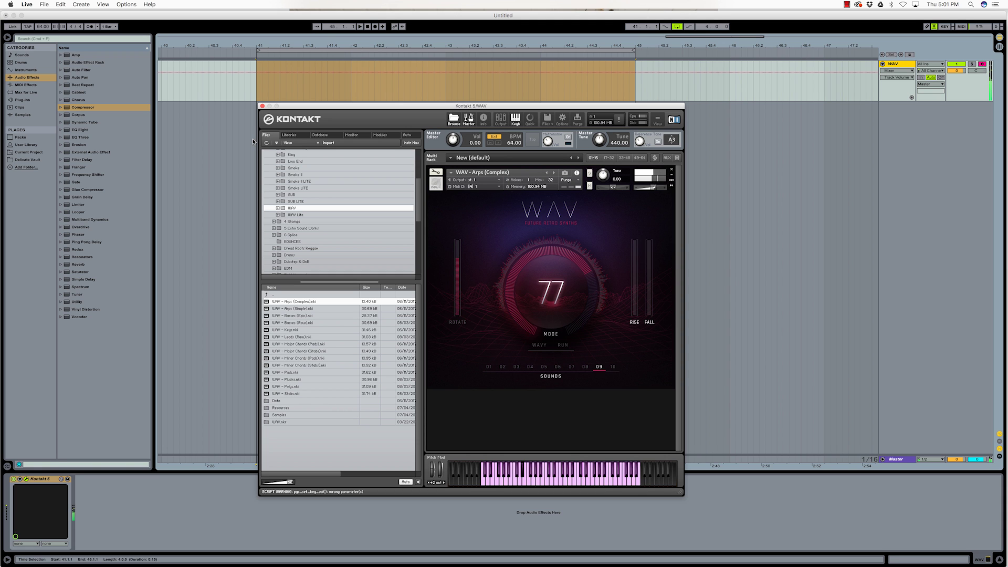
{"action": "left_click", "coordinate": [538, 344]}
{"action": "left_click_drag", "start_coordinate": [548, 302], "coordinate": [537, 384]}
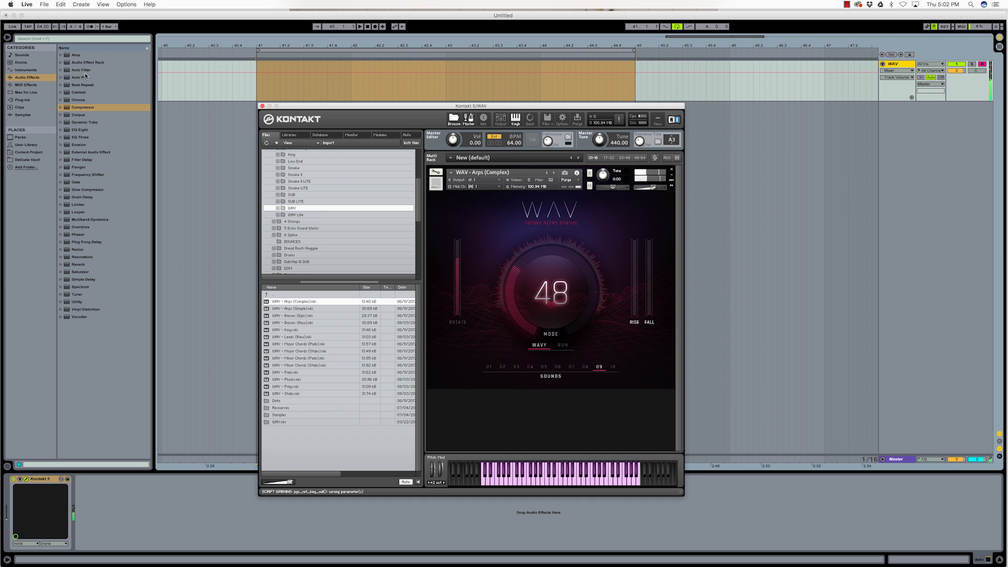
{"action": "left_click", "coordinate": [262, 106]}
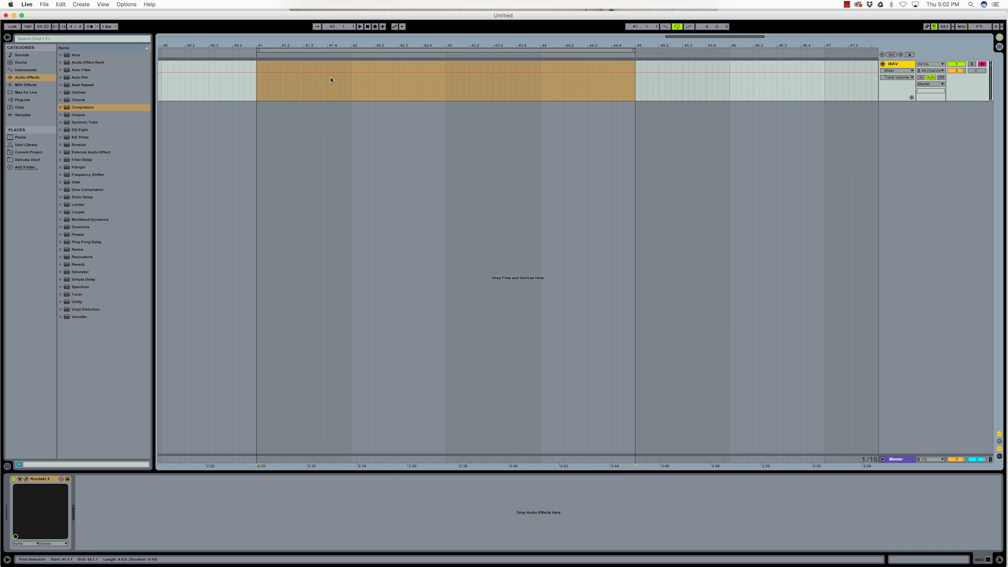
Step: Record a one-bar held-note clip on the WAV track at bar 41 and duplicate it three times up to bar 45
{"action": "left_click", "coordinate": [375, 27]}
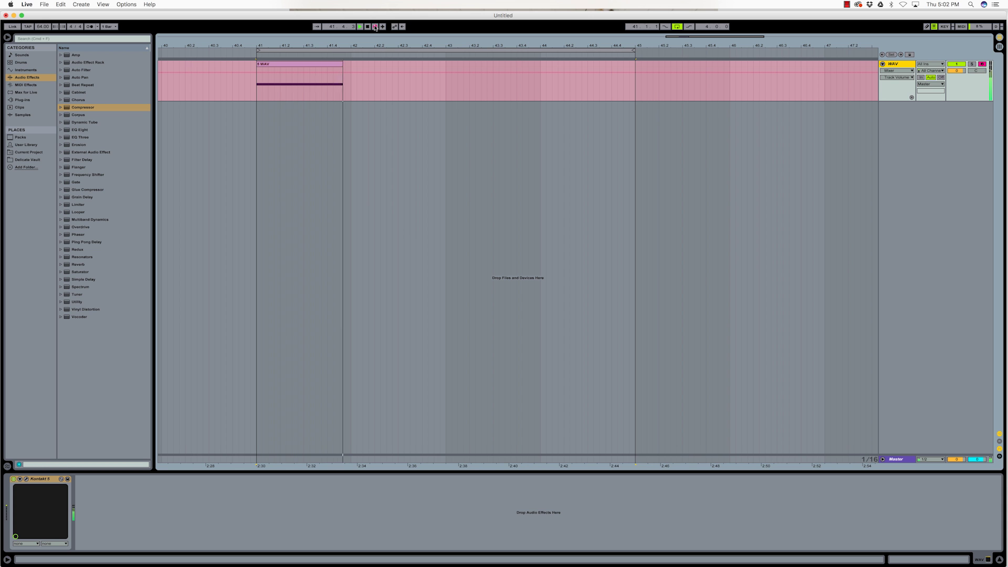
{"action": "key", "text": "space"}
{"action": "double_click", "coordinate": [315, 86]}
{"action": "left_click", "coordinate": [352, 90]}
{"action": "key", "text": "super+d"}
{"action": "key", "text": "super+d"}
{"action": "key", "text": "super+d"}
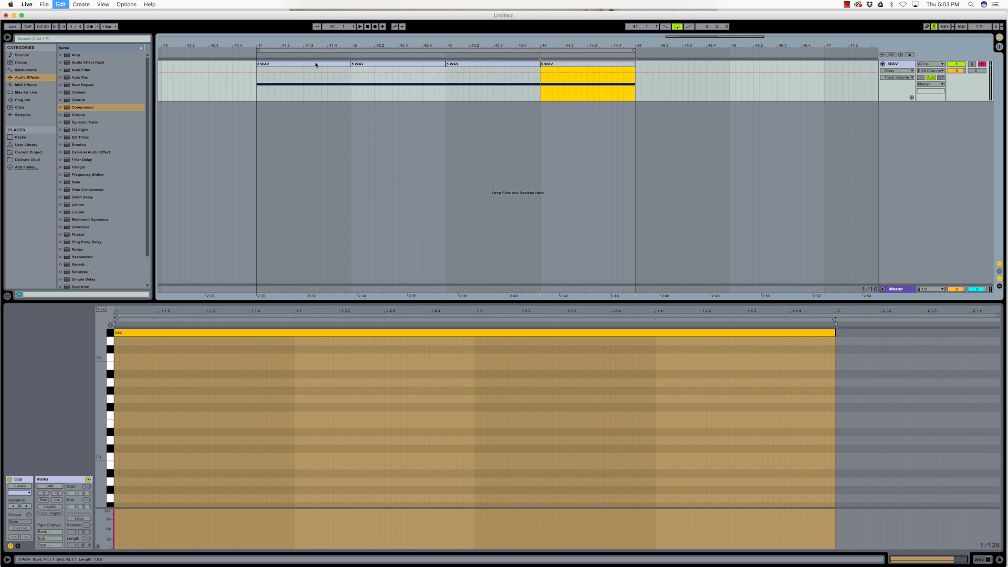
Step: Play the four WAV clips and raise the Arps instrument's central dial to about 73 in Wavy mode
{"action": "left_click", "coordinate": [269, 98], "text": "shift"}
{"action": "key", "text": "space"}
{"action": "left_click", "coordinate": [901, 65]}
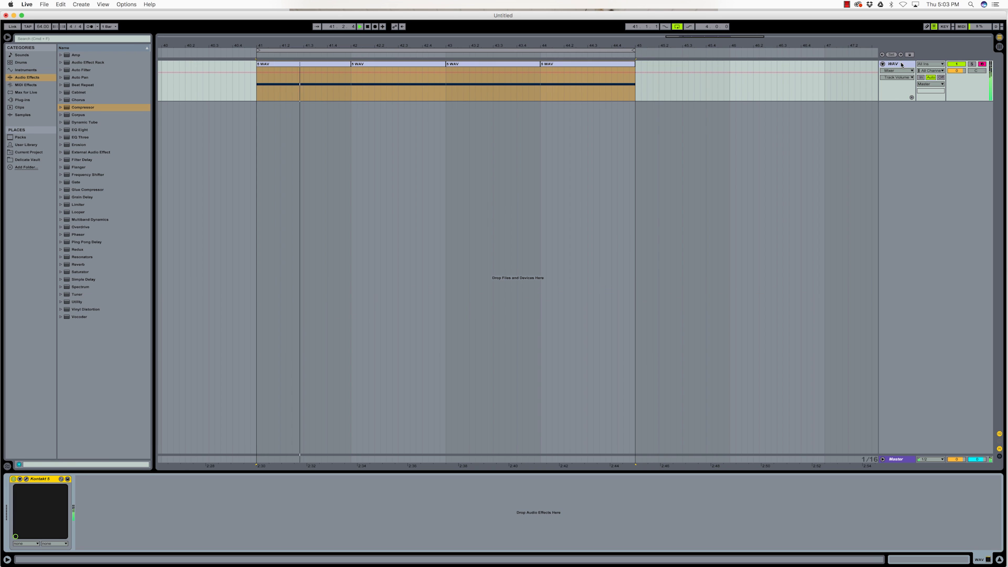
{"action": "left_click", "coordinate": [26, 479]}
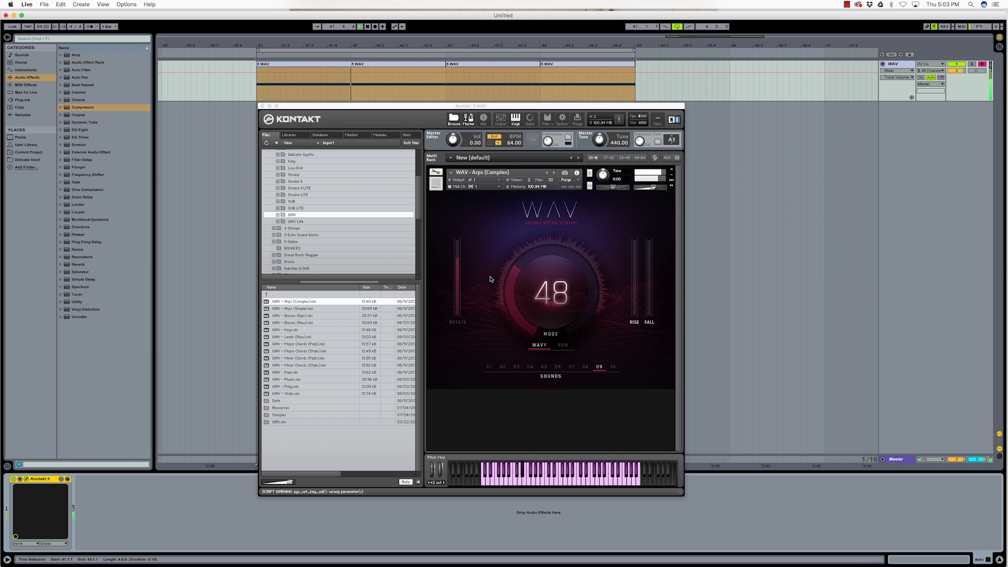
{"action": "left_click", "coordinate": [543, 341]}
{"action": "left_click_drag", "start_coordinate": [547, 326], "coordinate": [561, 212]}
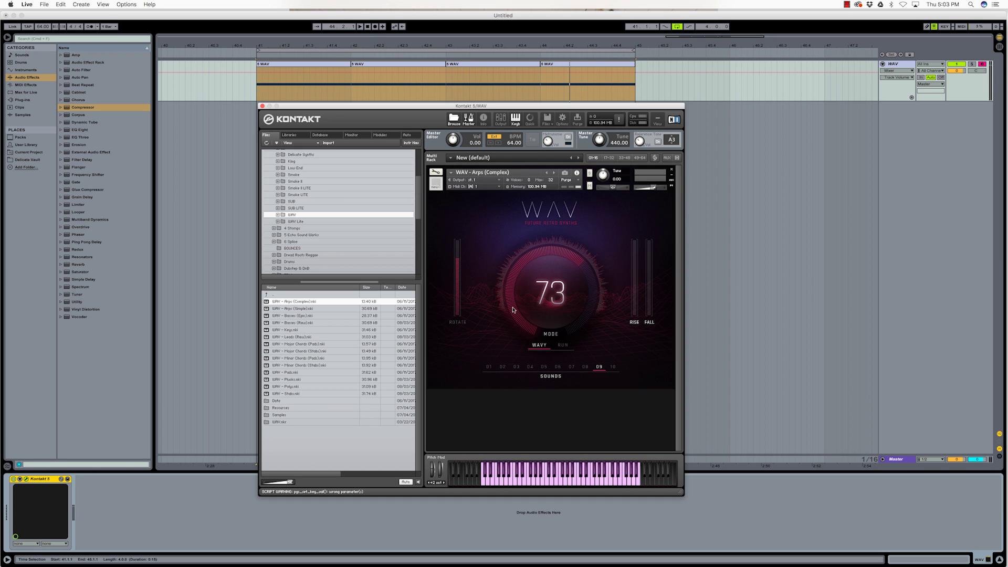
{"action": "left_click", "coordinate": [261, 106]}
Step: Switch to Finder, preview Graves_kick_03.wav, and place it at bar 41 on a new track in the Live arrangement
{"action": "mouse_move", "coordinate": [986, 168]}
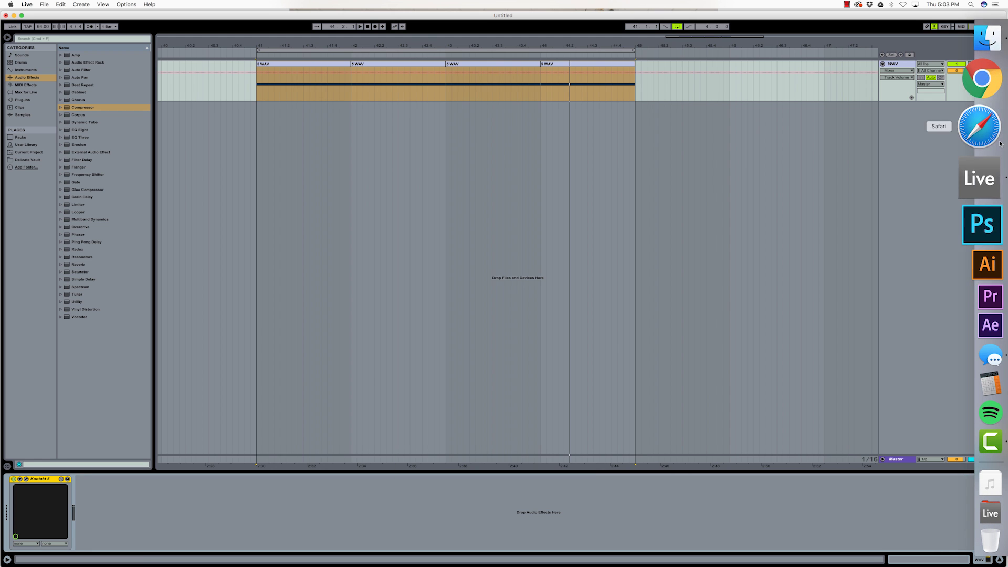
{"action": "left_click", "coordinate": [980, 79]}
{"action": "left_click", "coordinate": [816, 250]}
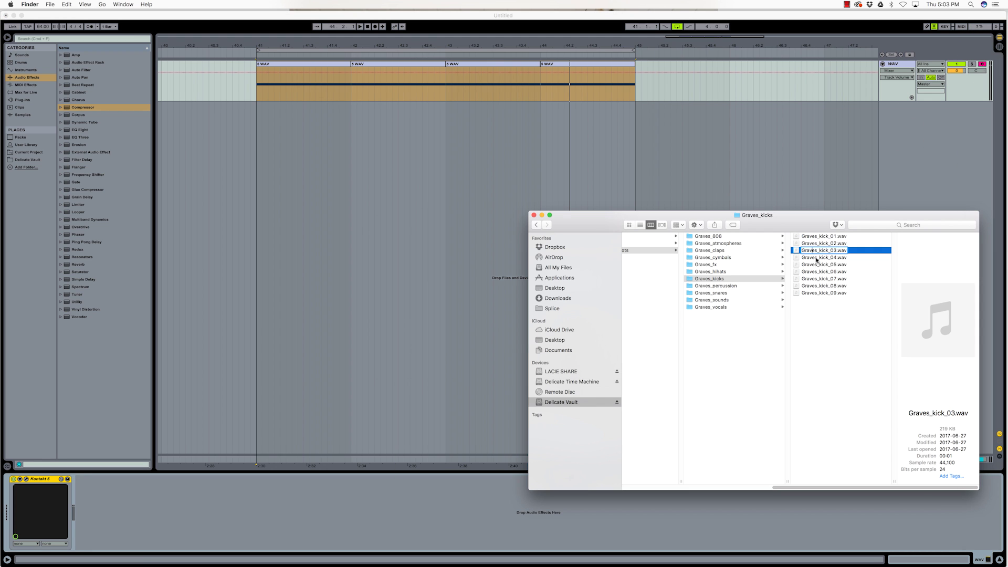
{"action": "key", "text": "space"}
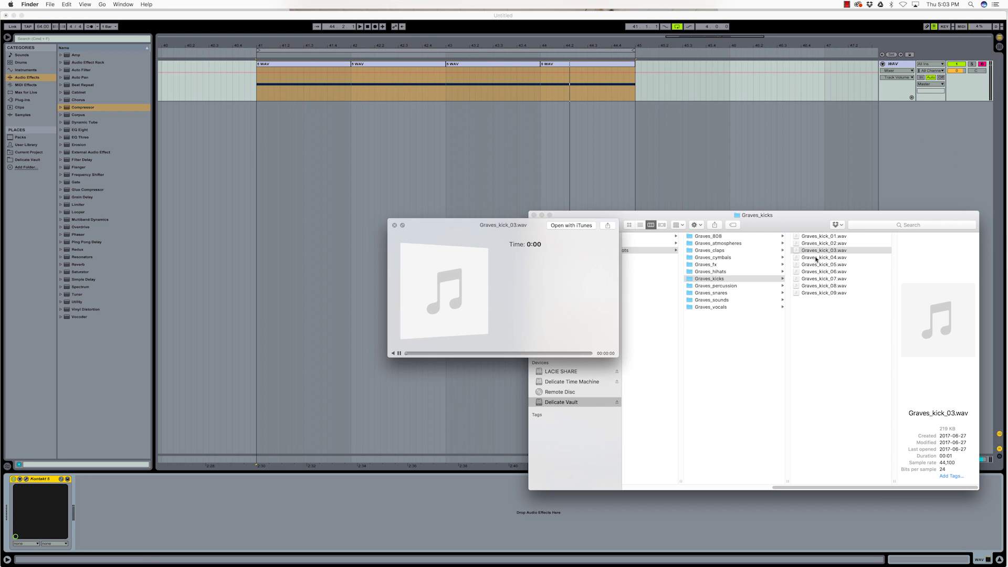
{"action": "key", "text": "space"}
{"action": "left_click_drag", "start_coordinate": [817, 251], "coordinate": [257, 138]}
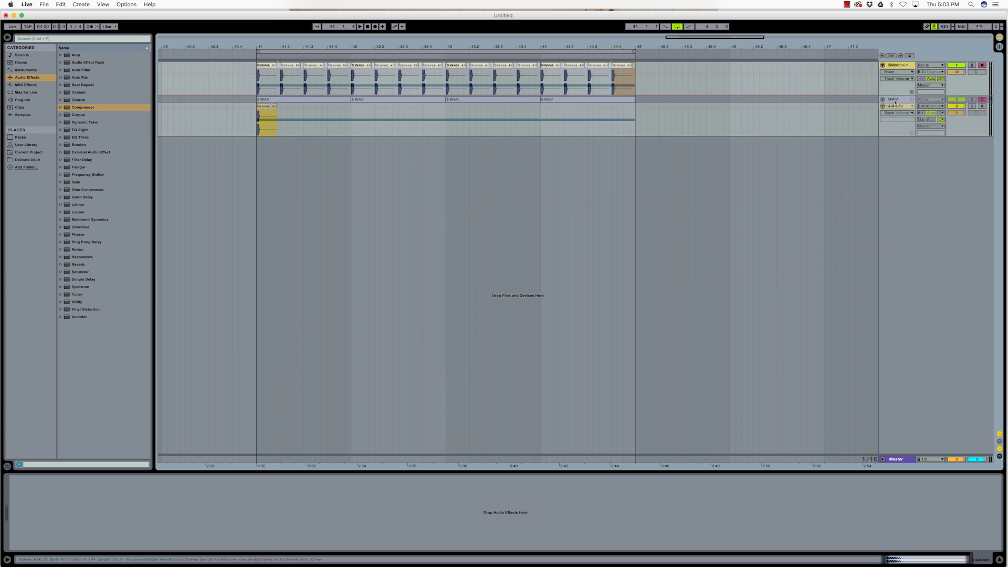
Step: Add a Compressor to the WAV track with the Sidechain track as its sidechain input, and play from bar 41
{"action": "left_click_drag", "start_coordinate": [66, 108], "coordinate": [110, 484]}
{"action": "left_click", "coordinate": [94, 498]}
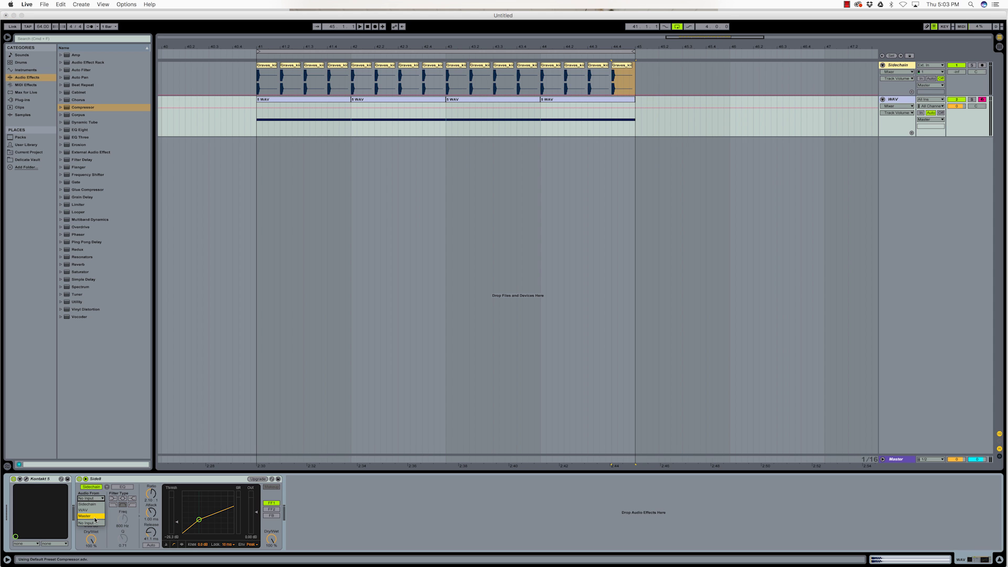
{"action": "left_click", "coordinate": [92, 503]}
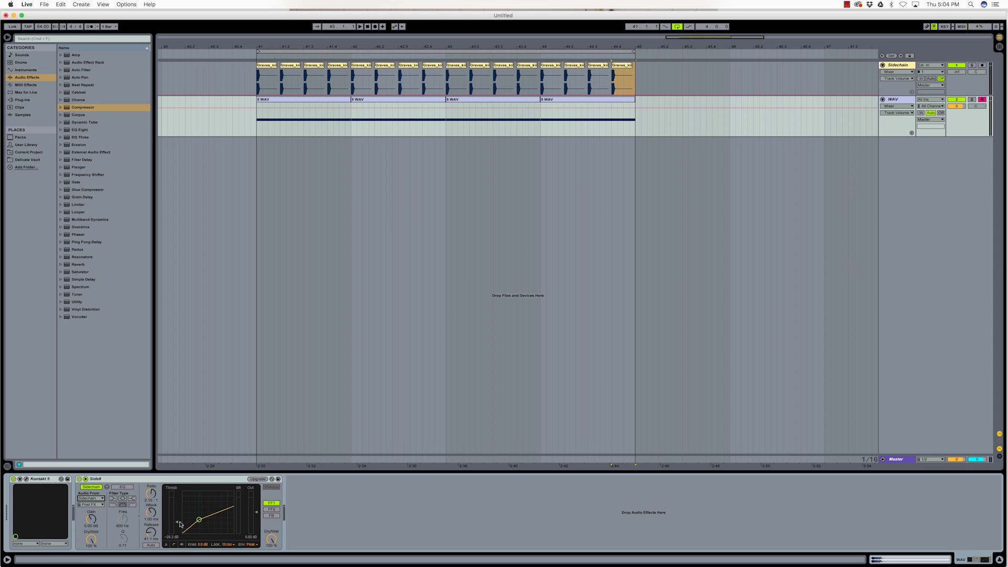
{"action": "left_click", "coordinate": [255, 127]}
{"action": "key", "text": "space"}
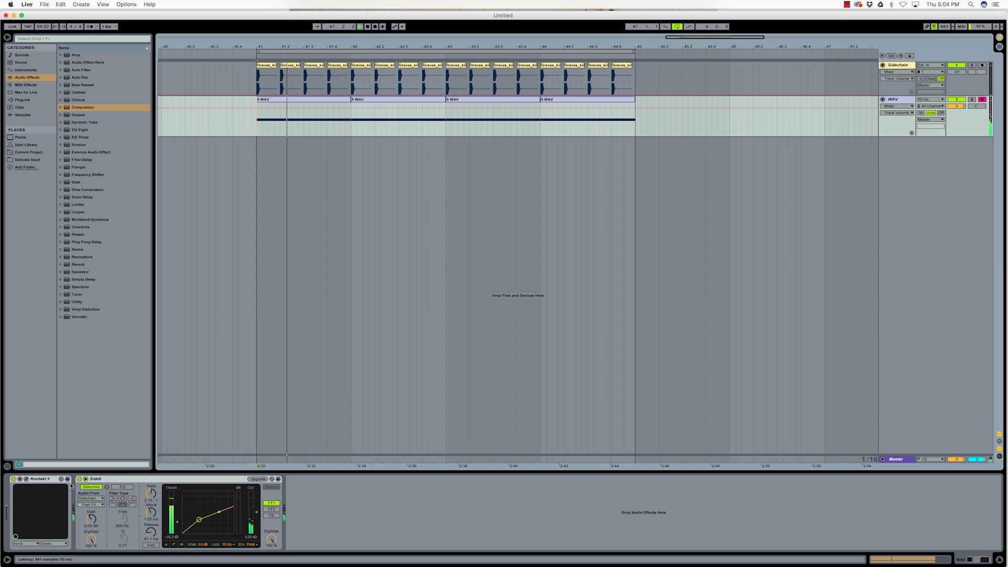
Step: Duplicate the WAV arpeggio track, clear the copied clips from the new track, and arm it for recording
{"action": "key", "text": "super+alt+p"}
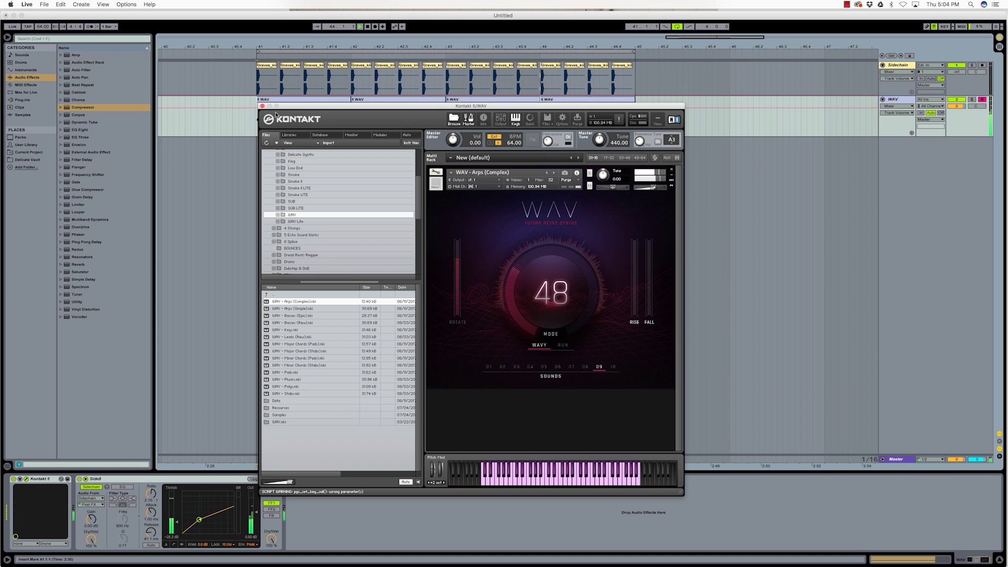
{"action": "key", "text": "super+alt+p"}
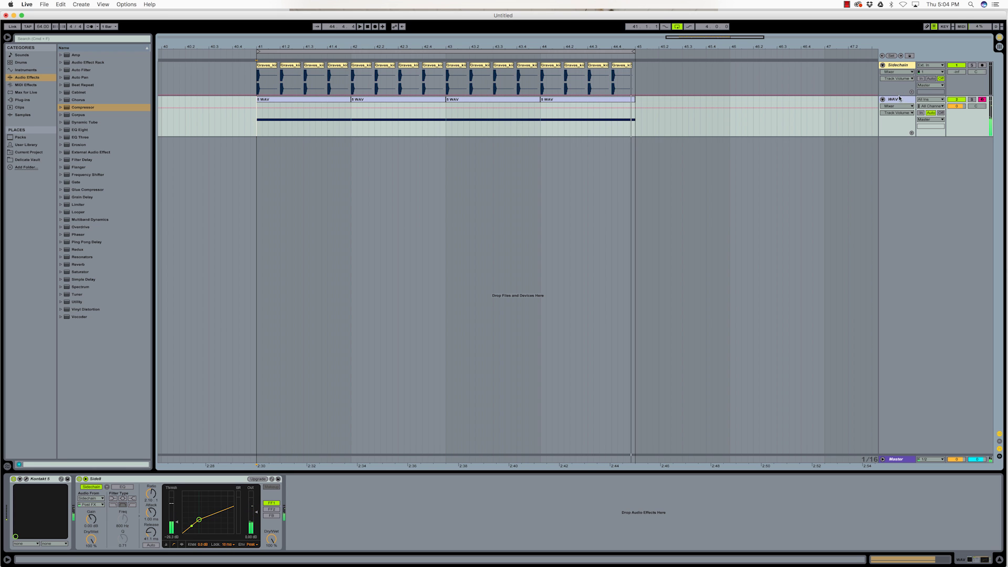
{"action": "key", "text": "super+d"}
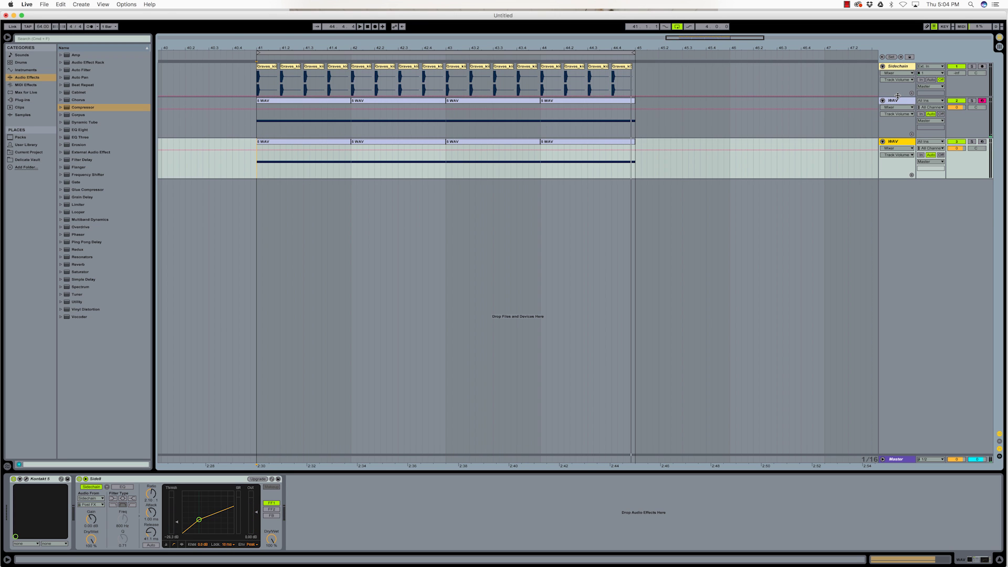
{"action": "left_click_drag", "start_coordinate": [654, 162], "coordinate": [243, 156]}
{"action": "key", "text": "Delete"}
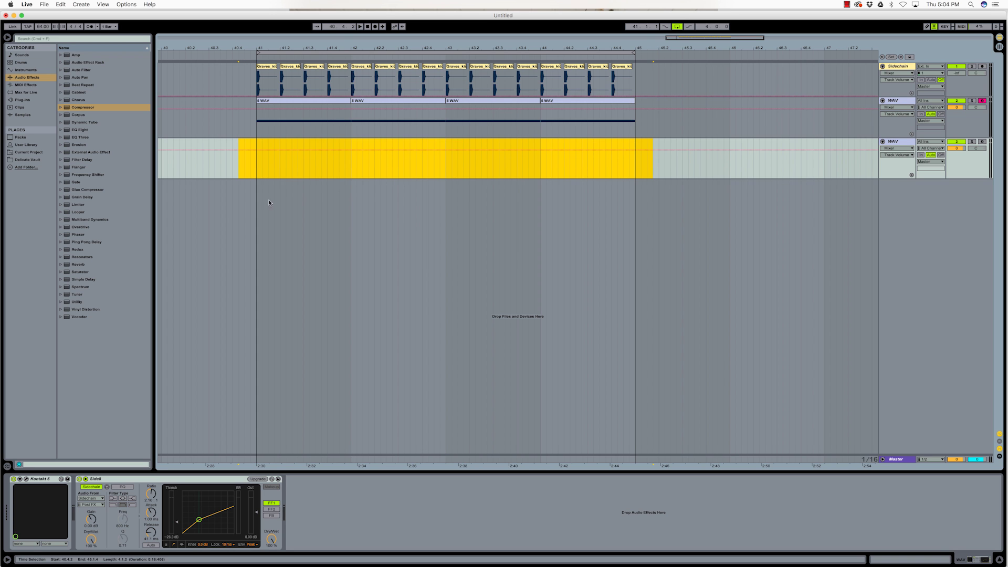
{"action": "left_click", "coordinate": [255, 173]}
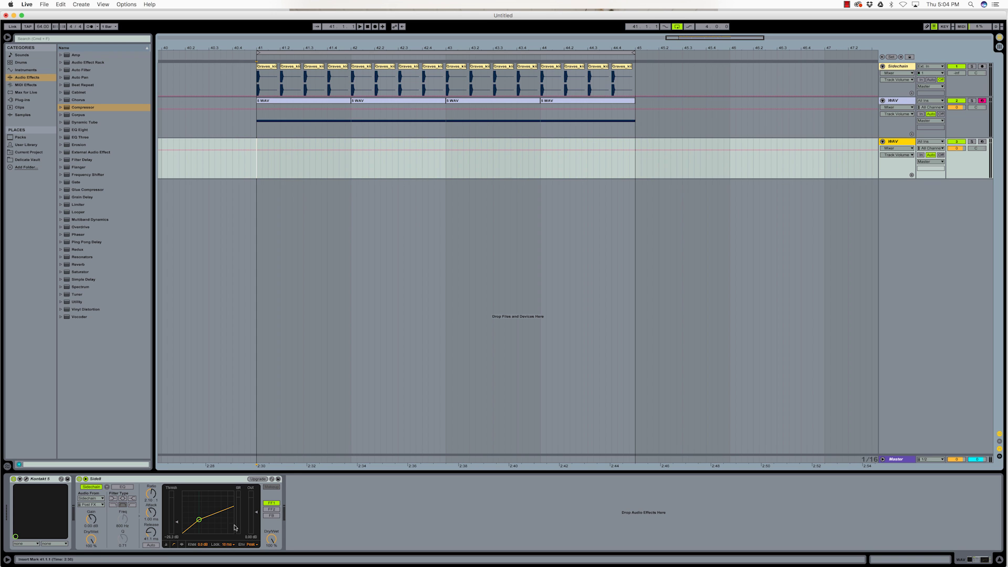
{"action": "left_click", "coordinate": [985, 142]}
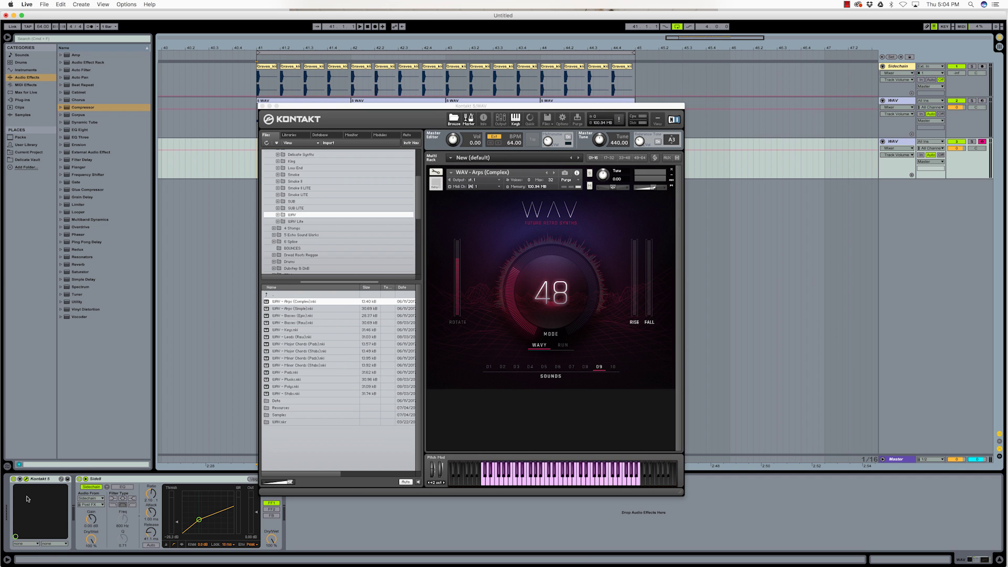
Step: Replace the new track's Arps instrument with WAV - Polys, using sound 02 in Wavy mode with the central dial at 79
{"action": "left_click", "coordinate": [671, 172]}
{"action": "left_click_drag", "start_coordinate": [284, 389], "coordinate": [483, 332]}
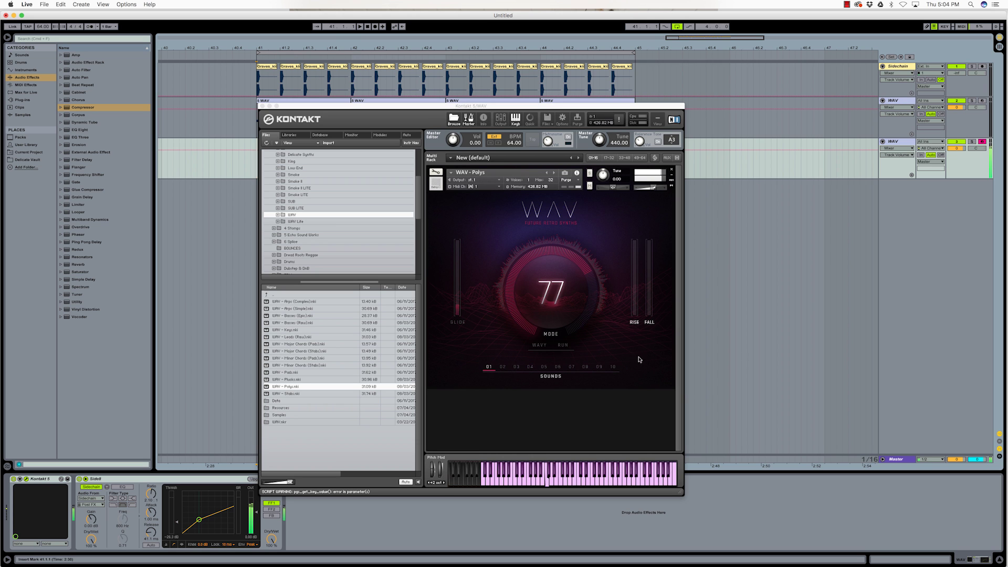
{"action": "left_click", "coordinate": [504, 370]}
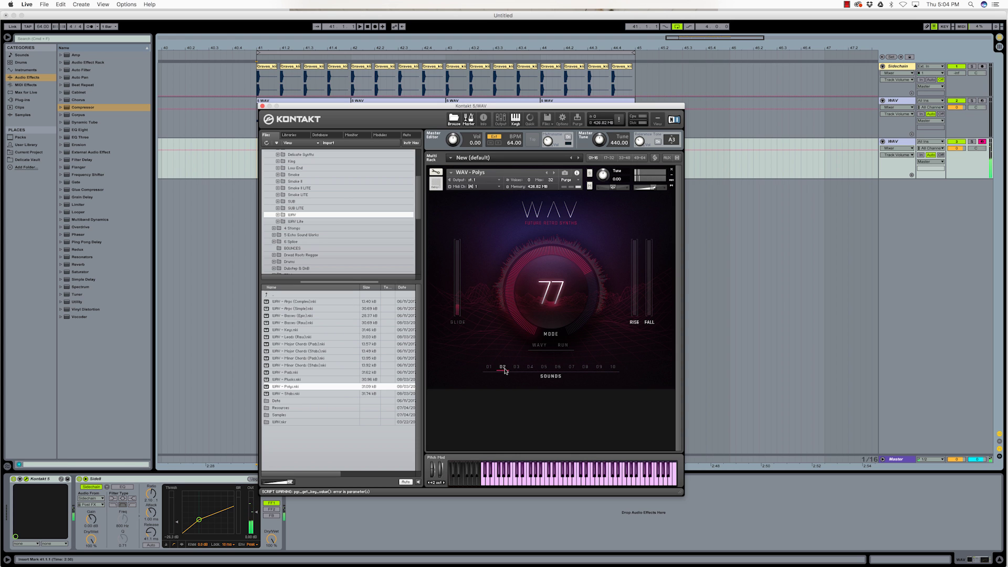
{"action": "left_click", "coordinate": [536, 346]}
{"action": "left_click_drag", "start_coordinate": [543, 300], "coordinate": [550, 290]}
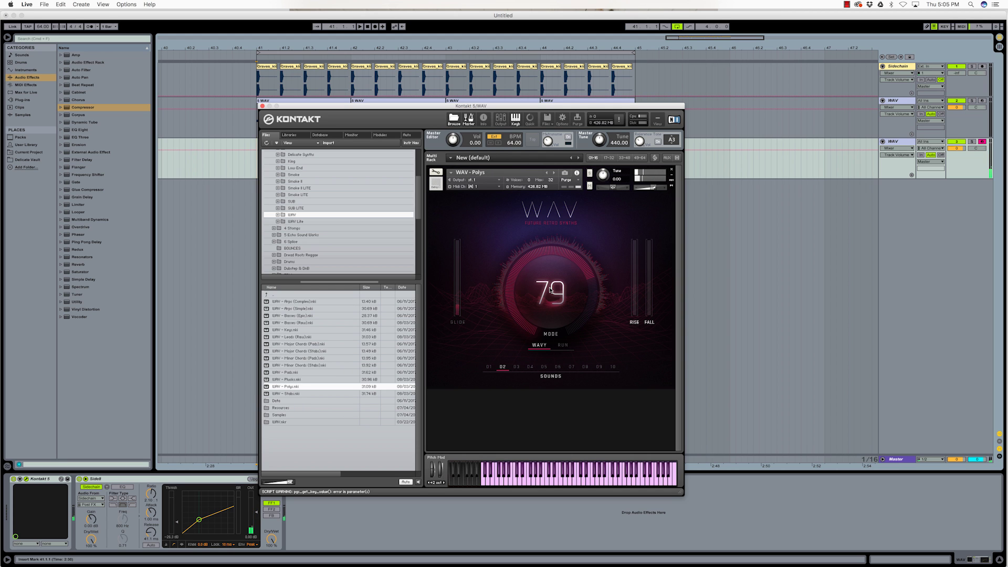
{"action": "left_click", "coordinate": [261, 106]}
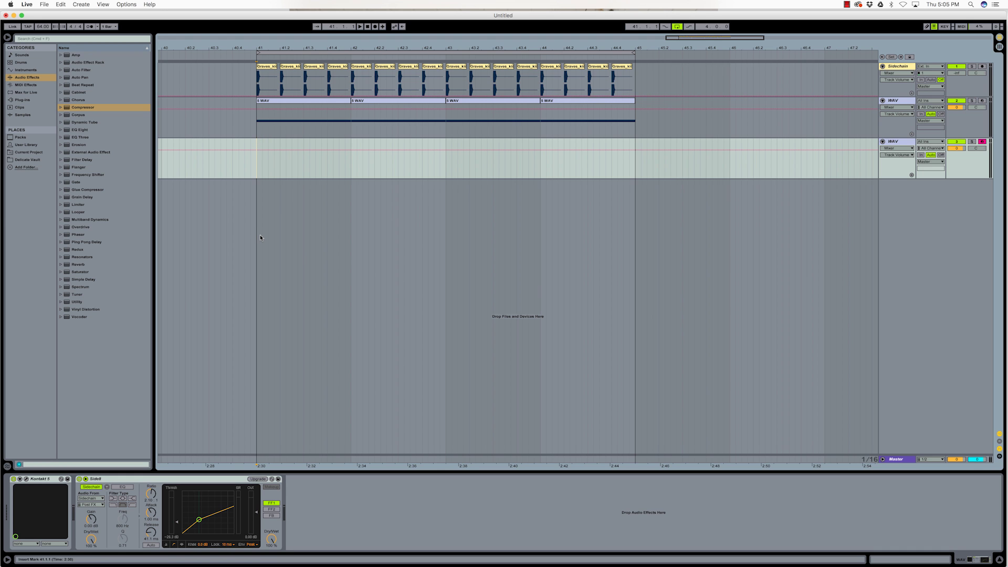
Step: Record a chord clip on the Polys track from bar 41, trim it to two bars, and duplicate it up to bar 45
{"action": "key", "text": "space"}
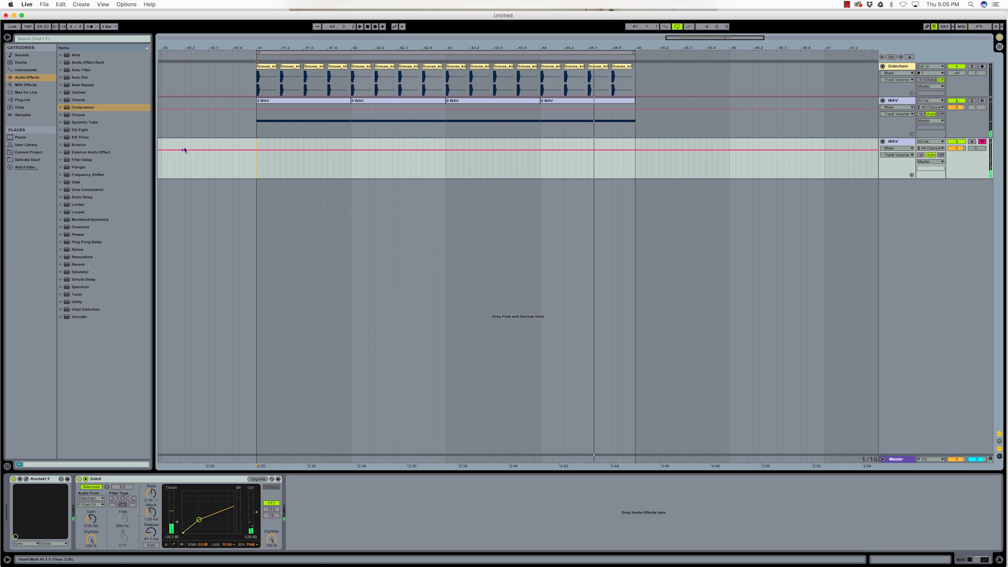
{"action": "left_click", "coordinate": [375, 27]}
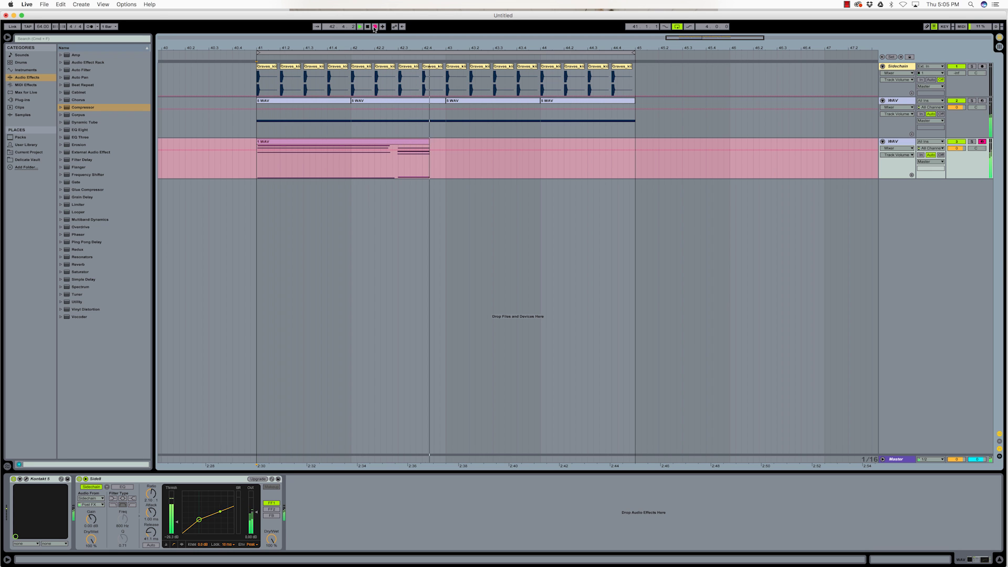
{"action": "left_click", "coordinate": [374, 28]}
{"action": "left_click", "coordinate": [420, 158]}
{"action": "left_click", "coordinate": [472, 158]}
{"action": "left_click", "coordinate": [416, 143]}
{"action": "key", "text": "super+d"}
Step: Play the loop while lowering the Polys track's compressor threshold and slightly reducing its track volume
{"action": "key", "text": "shift+Tab"}
{"action": "key", "text": "space"}
{"action": "left_click_drag", "start_coordinate": [177, 521], "coordinate": [177, 529]}
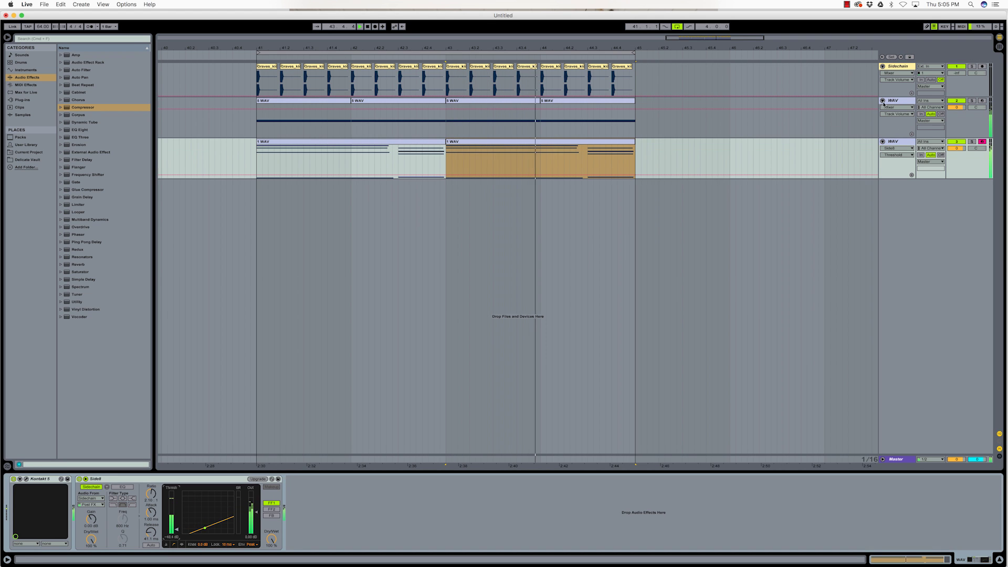
{"action": "left_click_drag", "start_coordinate": [956, 149], "coordinate": [956, 154]}
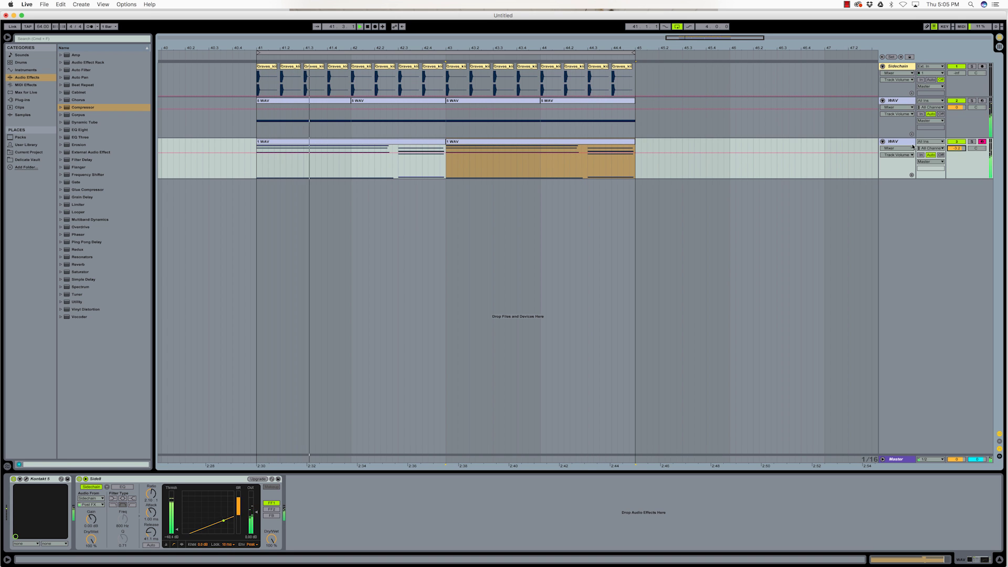
Step: Duplicate the Polys track, delete both copied chord clips, and arm the new track for recording
{"action": "left_click", "coordinate": [892, 143]}
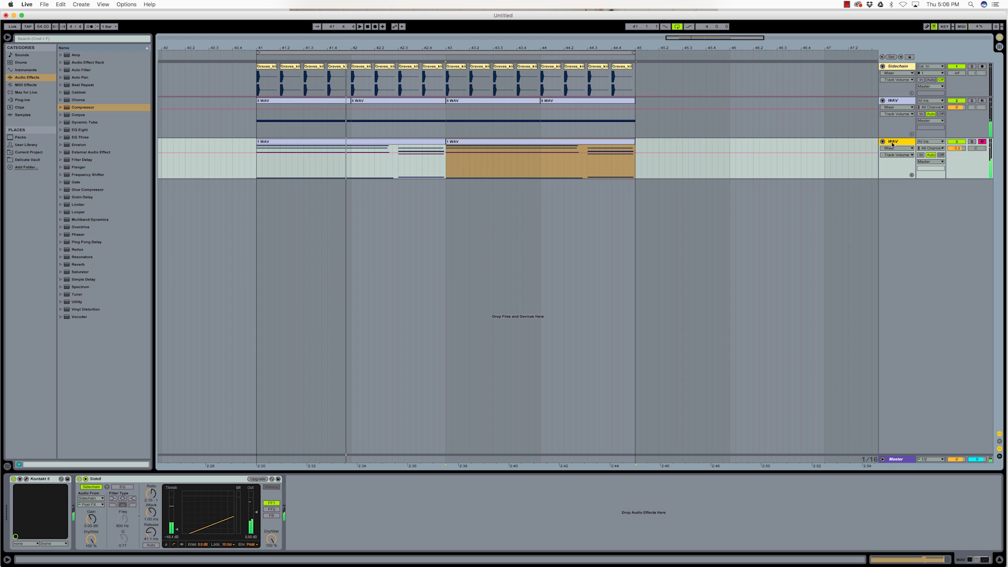
{"action": "key", "text": "super+d"}
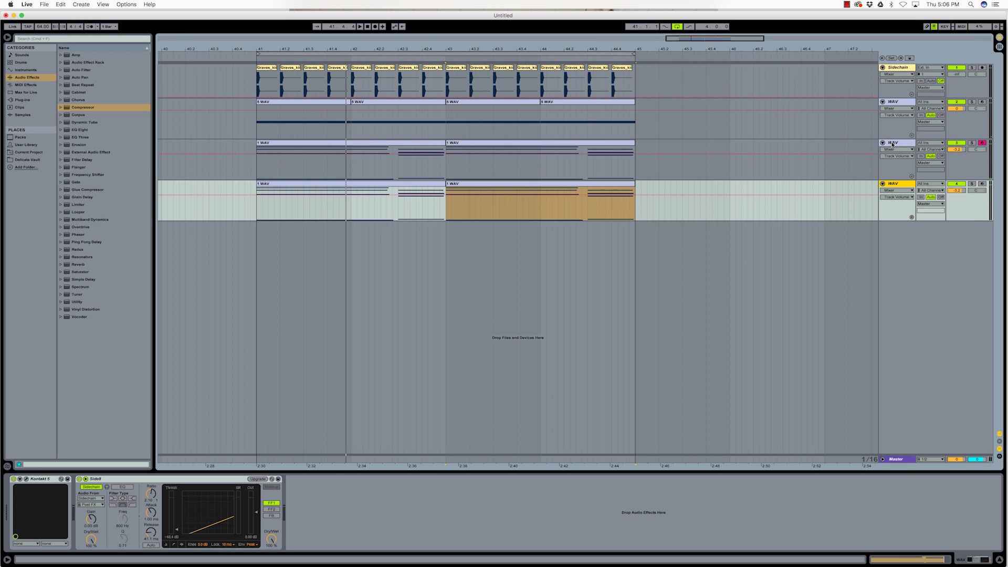
{"action": "left_click", "coordinate": [325, 184]}
{"action": "left_click", "coordinate": [473, 186], "text": "shift"}
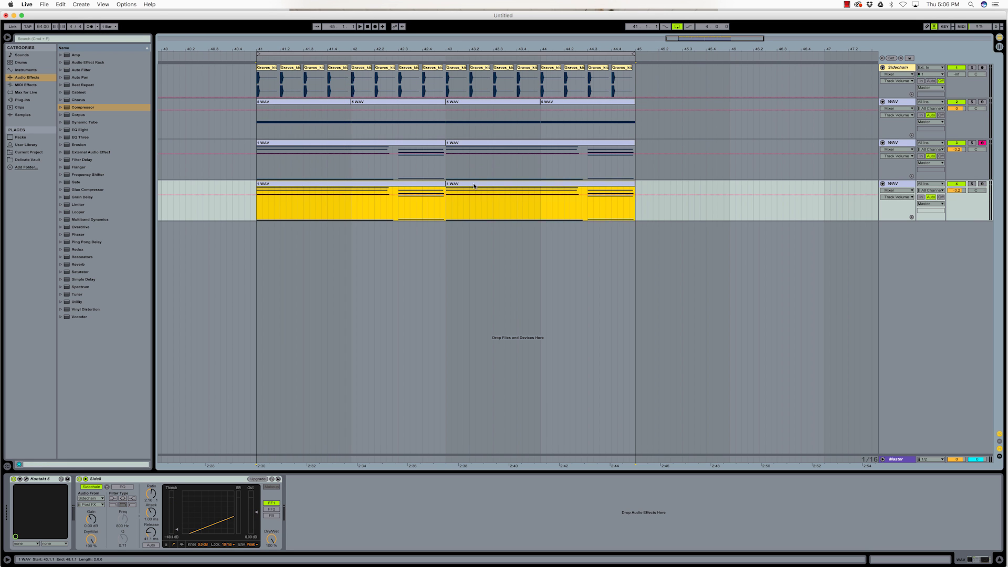
{"action": "key", "text": "Delete"}
{"action": "left_click", "coordinate": [897, 185]}
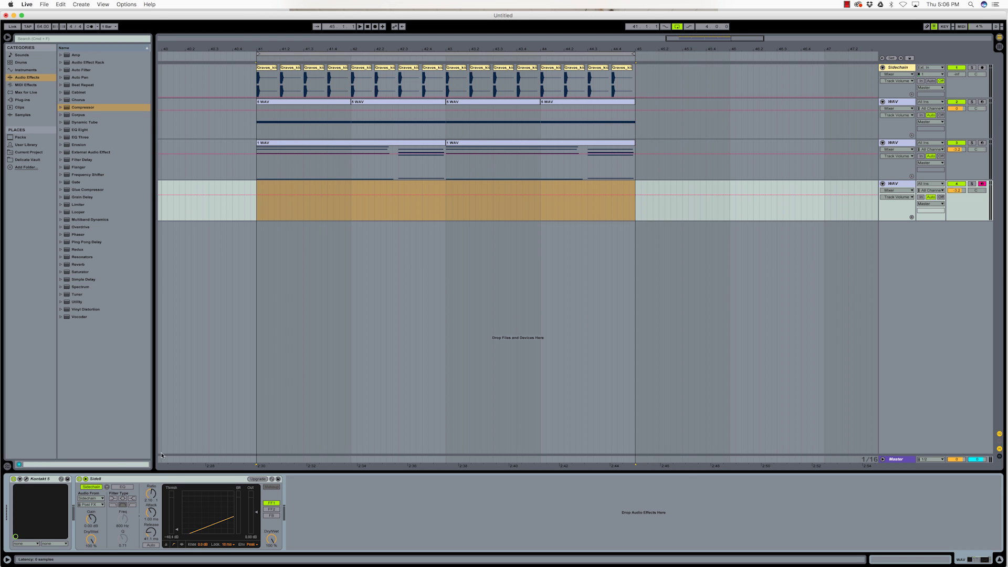
Step: Replace the new track's Polys instrument with WAV - Basses (Epic), audition its sounds, and select sound 05
{"action": "key", "text": "super+alt+p"}
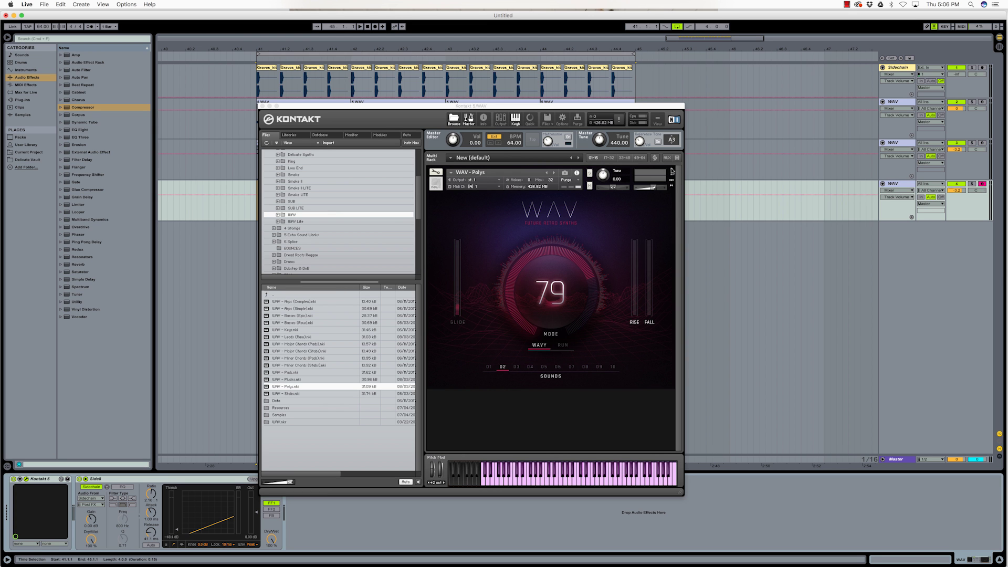
{"action": "left_click", "coordinate": [672, 171]}
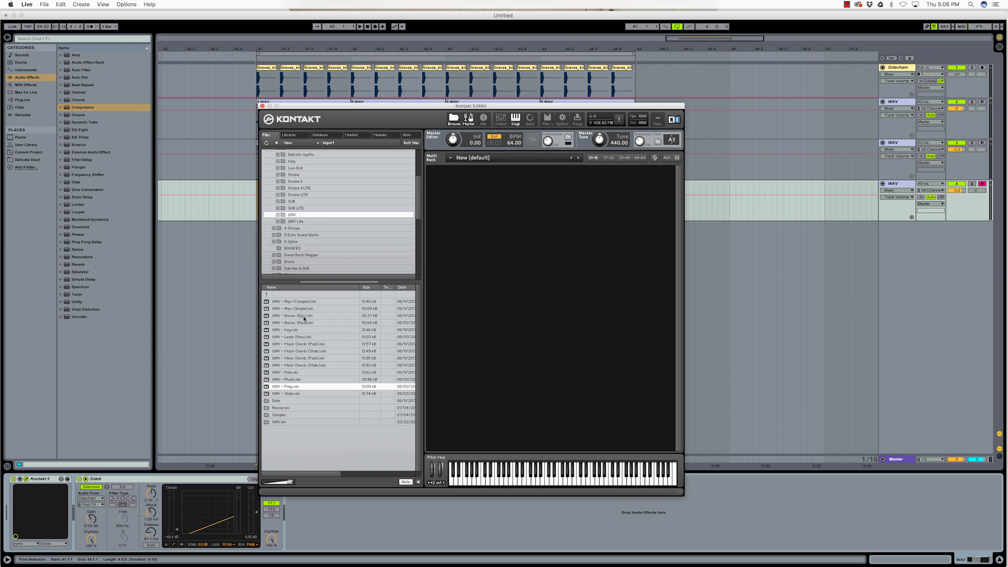
{"action": "left_click_drag", "start_coordinate": [290, 316], "coordinate": [485, 275]}
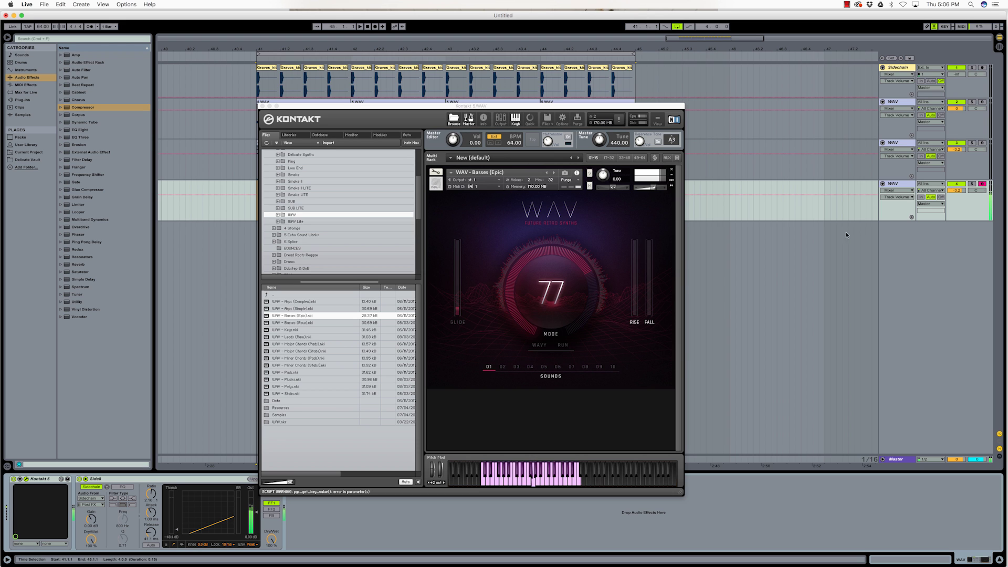
{"action": "left_click", "coordinate": [504, 368]}
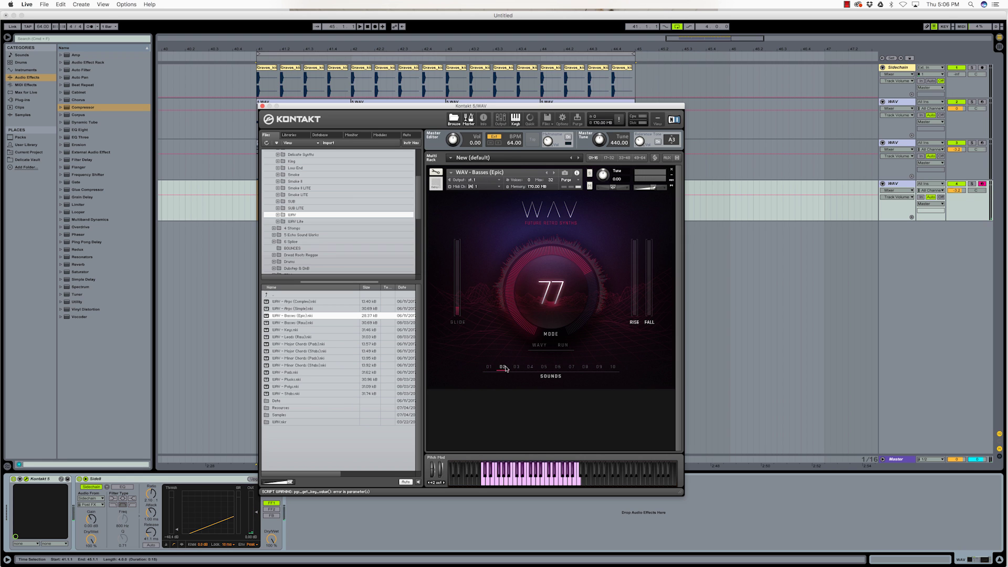
{"action": "left_click", "coordinate": [518, 367]}
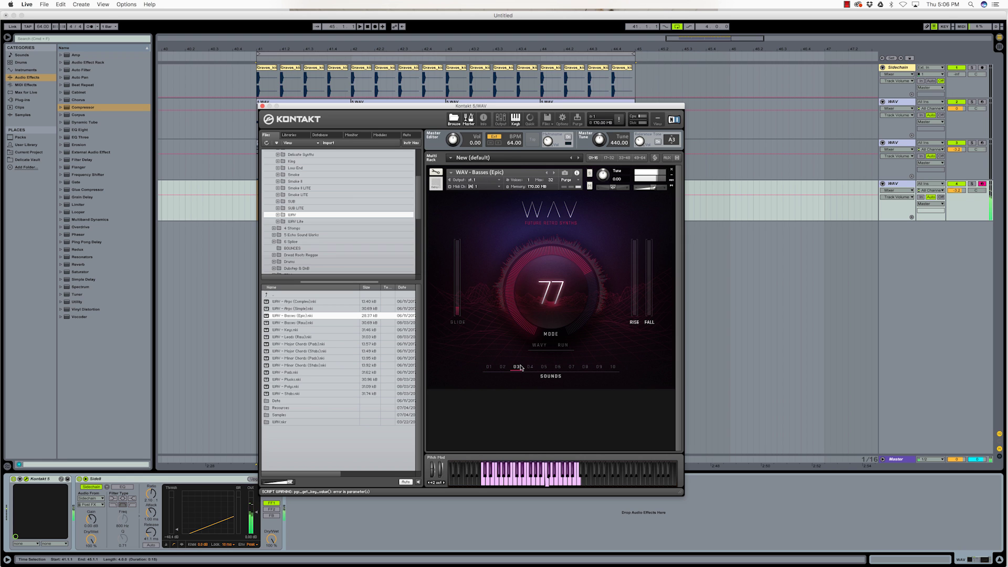
{"action": "left_click", "coordinate": [543, 367]}
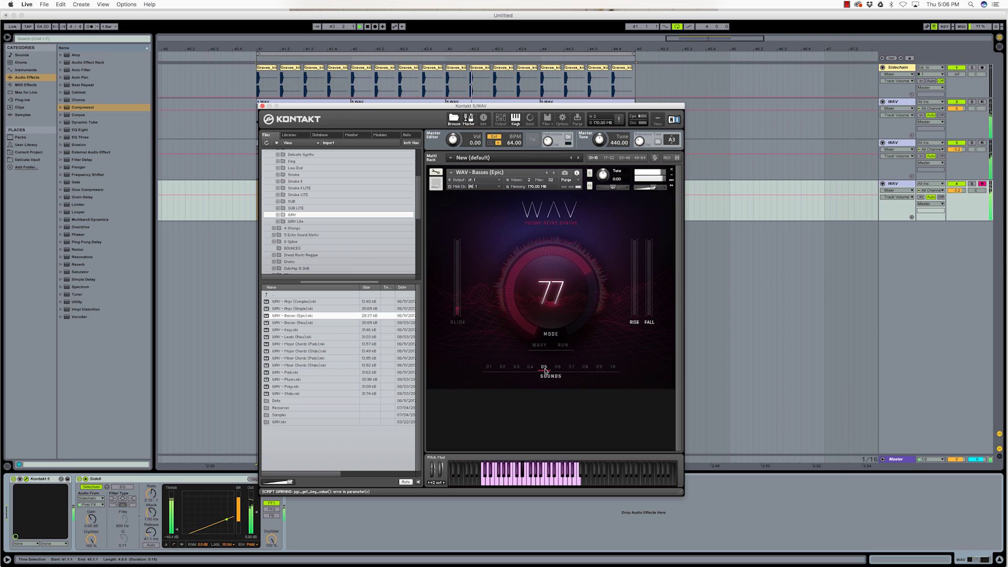
Step: Lower the Polys track's volume and switch off the sidechain compressor on the bass track
{"action": "left_click", "coordinate": [955, 149]}
{"action": "left_click_drag", "start_coordinate": [955, 149], "coordinate": [955, 167]}
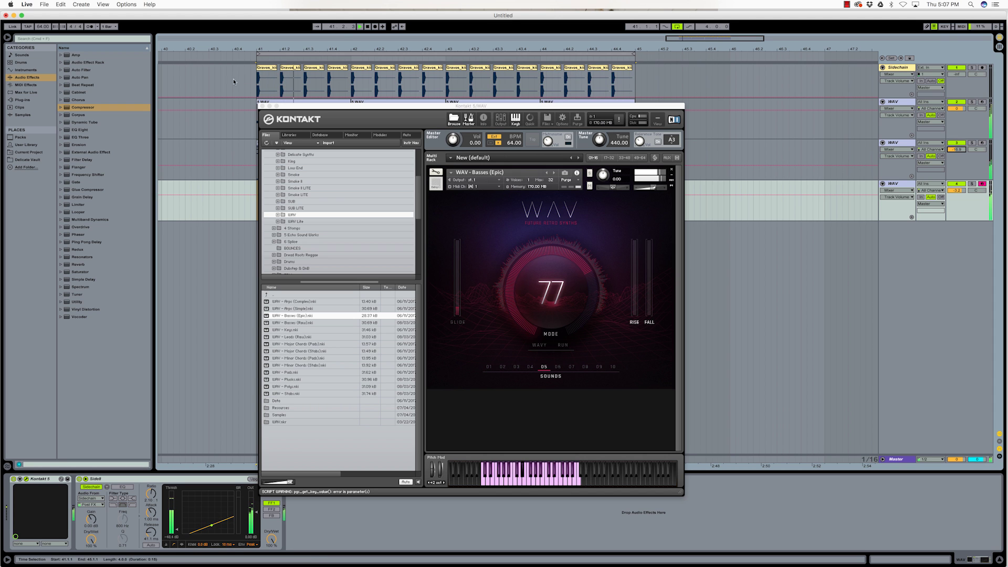
{"action": "left_click", "coordinate": [263, 106]}
{"action": "left_click", "coordinate": [79, 479]}
Step: Turn on Glide in the WAV - Basses (Epic) instrument and stop the transport
{"action": "left_click", "coordinate": [375, 26]}
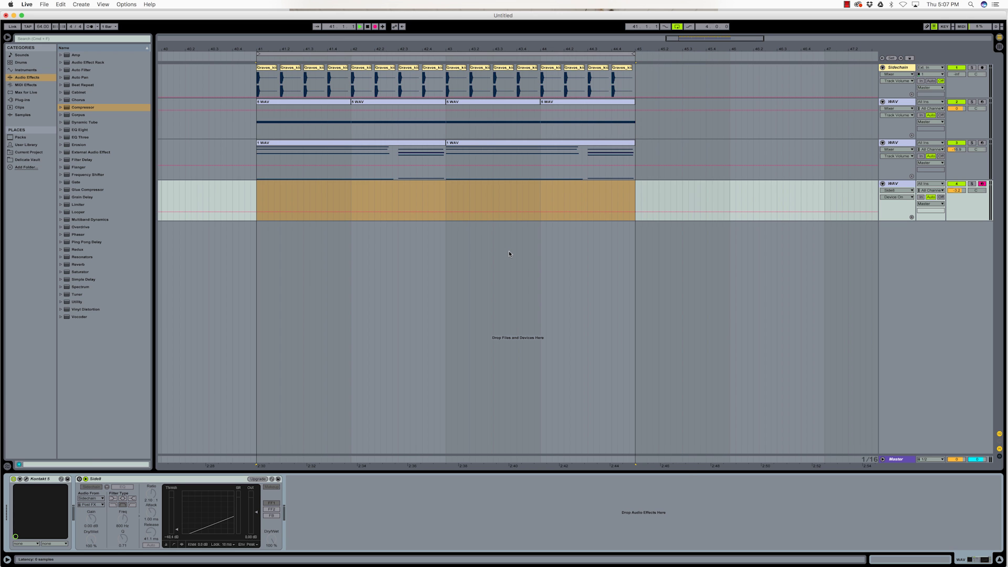
{"action": "key", "text": "super+alt+p"}
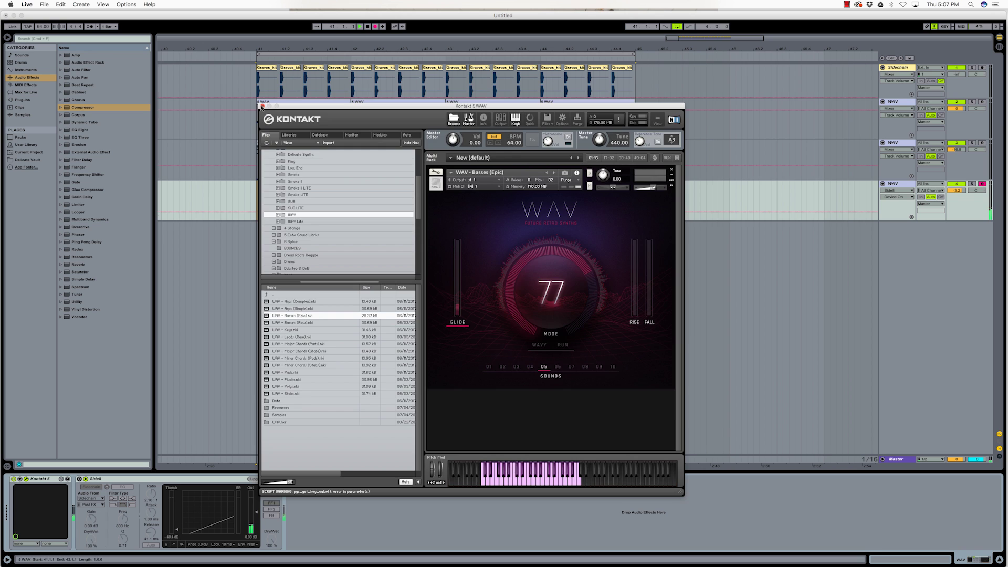
{"action": "key", "text": "super+alt+p"}
{"action": "left_click", "coordinate": [368, 27]}
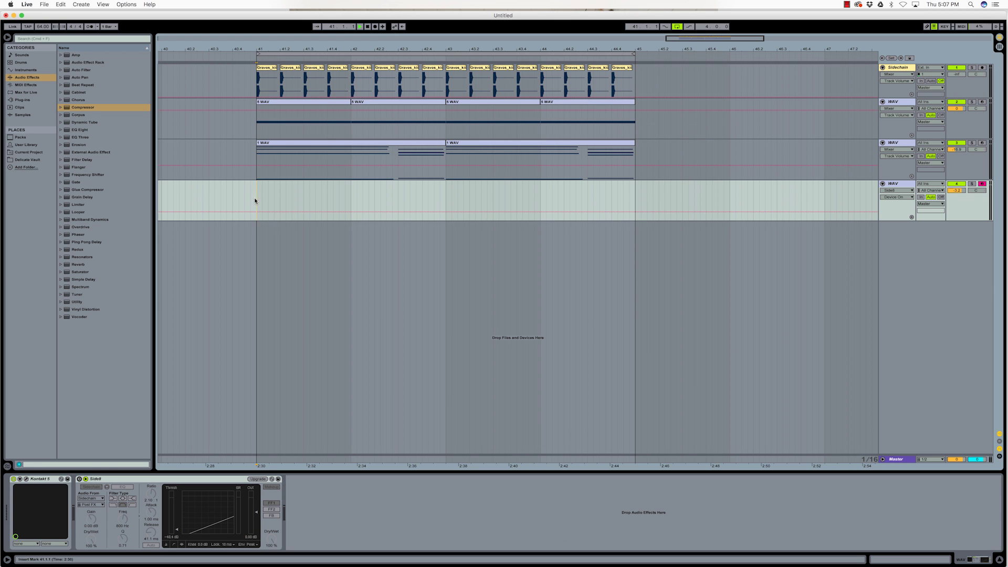
Step: Record a bass line on the Basses track from bar 41 and open the recorded clip for note editing
{"action": "left_click", "coordinate": [376, 26]}
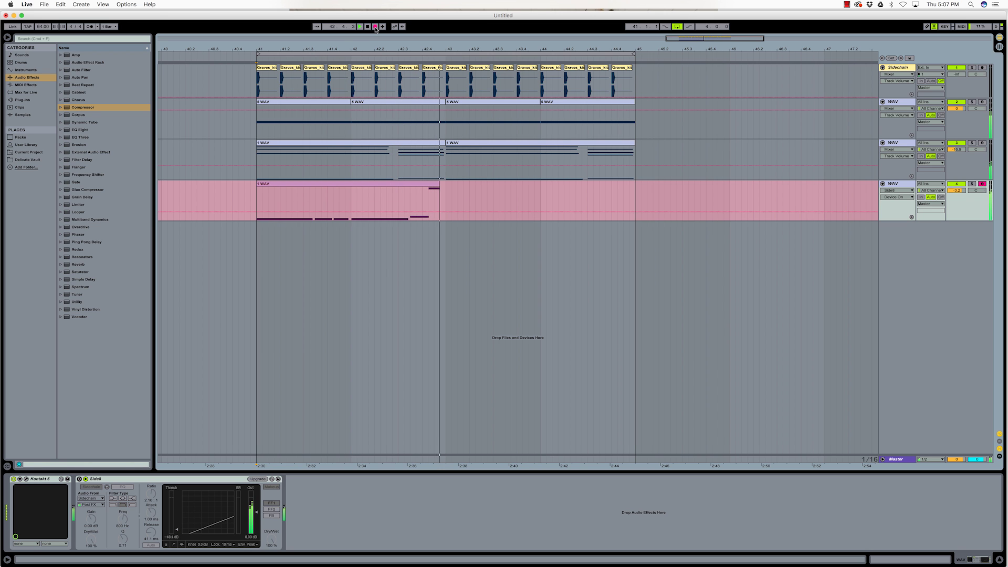
{"action": "left_click", "coordinate": [375, 26]}
{"action": "double_click", "coordinate": [423, 202]}
{"action": "left_click", "coordinate": [423, 449]}
{"action": "left_click", "coordinate": [461, 437]}
{"action": "left_click", "coordinate": [467, 439]}
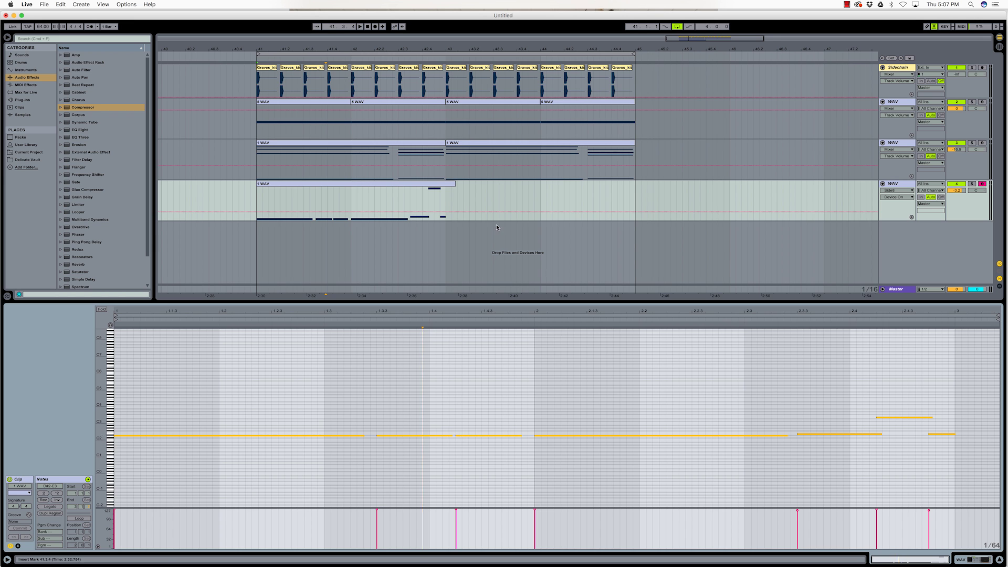
Step: Duplicate the two-bar bass clip up to bar 45 and play the loop from bar 41
{"action": "left_click", "coordinate": [401, 186]}
{"action": "key", "text": "super+d"}
{"action": "key", "text": "space"}
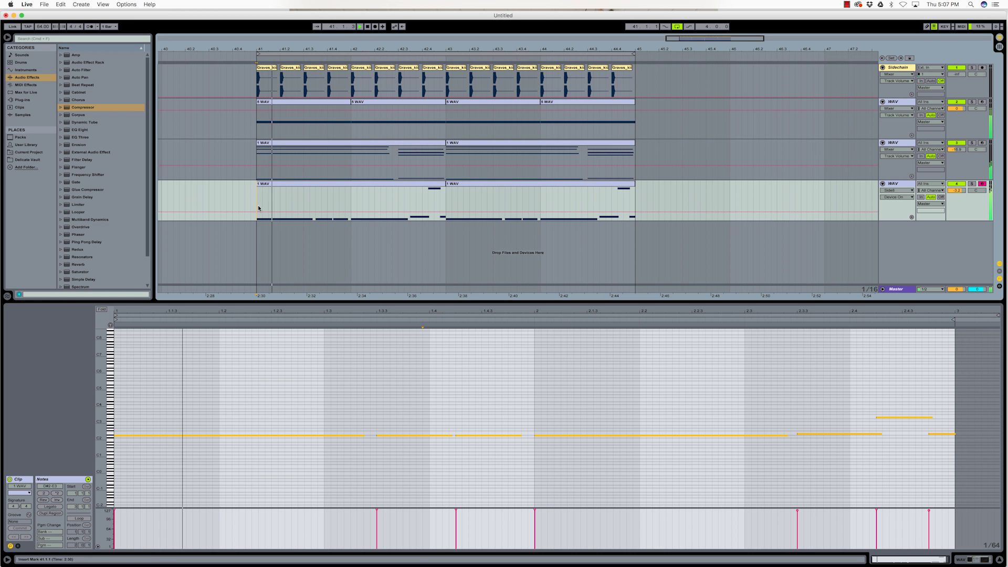
Step: Lower the bass track's volume, set the Polys track's volume to -14.7 dB, and close the note editor
{"action": "left_click_drag", "start_coordinate": [976, 190], "coordinate": [956, 193]}
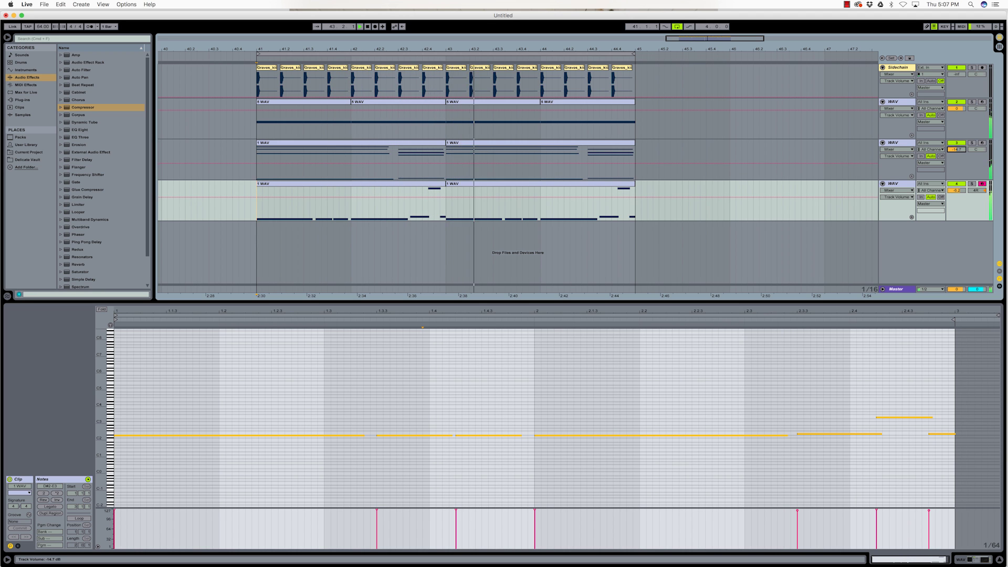
{"action": "double_click", "coordinate": [530, 302]}
Step: Duplicate the bass track and clear the copied clips from the new track
{"action": "mouse_move", "coordinate": [1000, 134]}
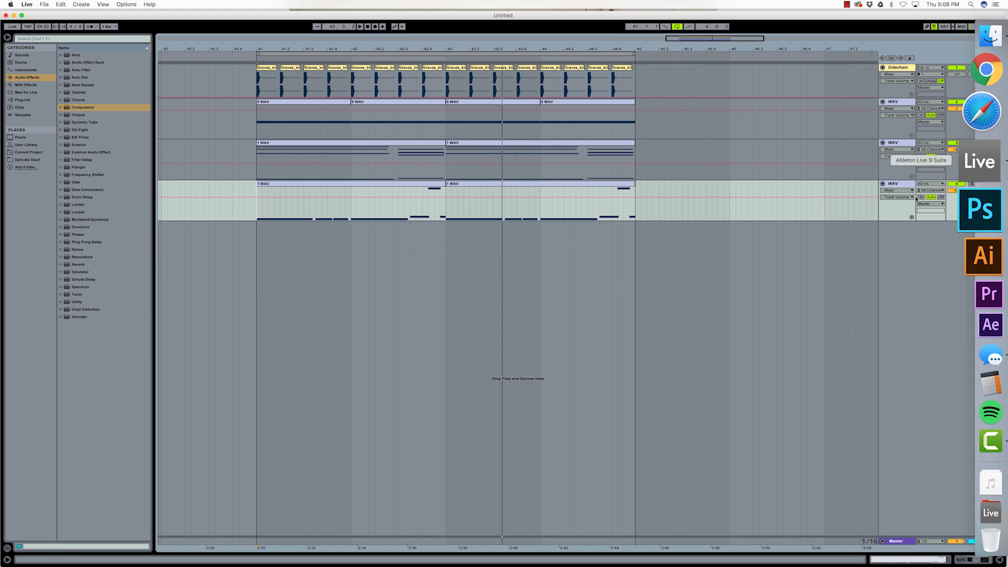
{"action": "left_click", "coordinate": [893, 184]}
{"action": "key", "text": "super+d"}
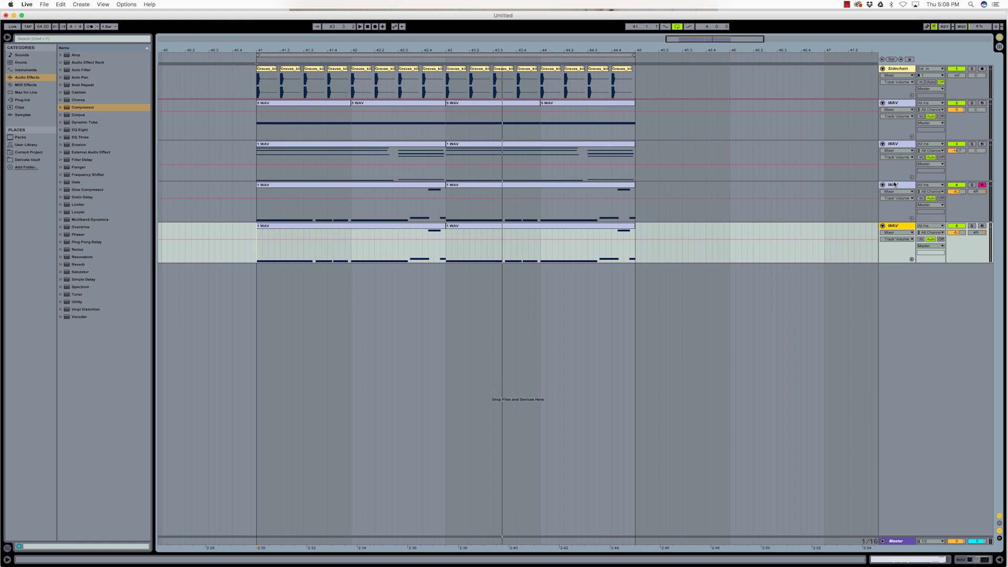
{"action": "left_click", "coordinate": [435, 226]}
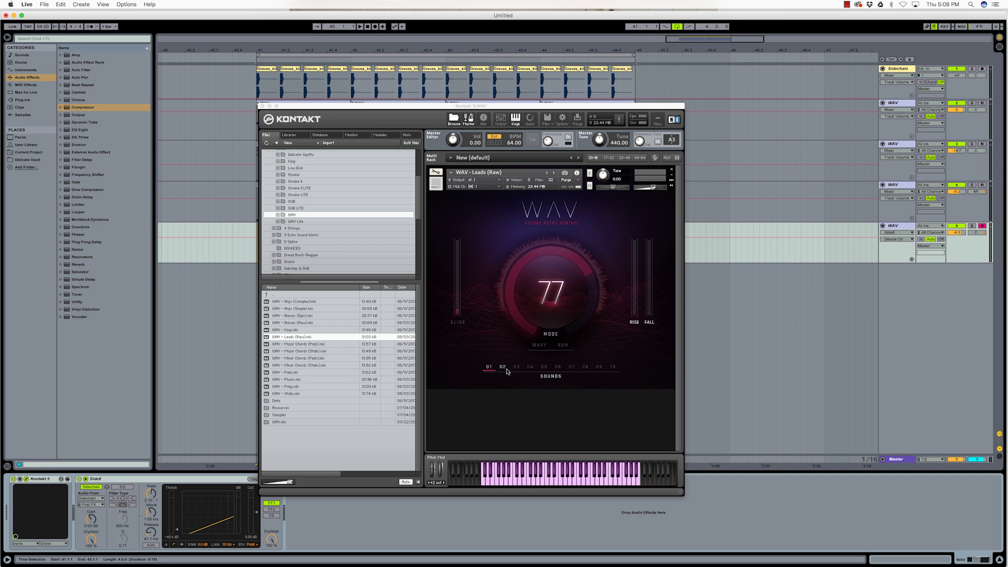
Step: In the WAV - Leads (Raw) instrument, choose sound 02, turn on Run and Glide, set the main dial to 81, and close the window
{"action": "left_click", "coordinate": [503, 369]}
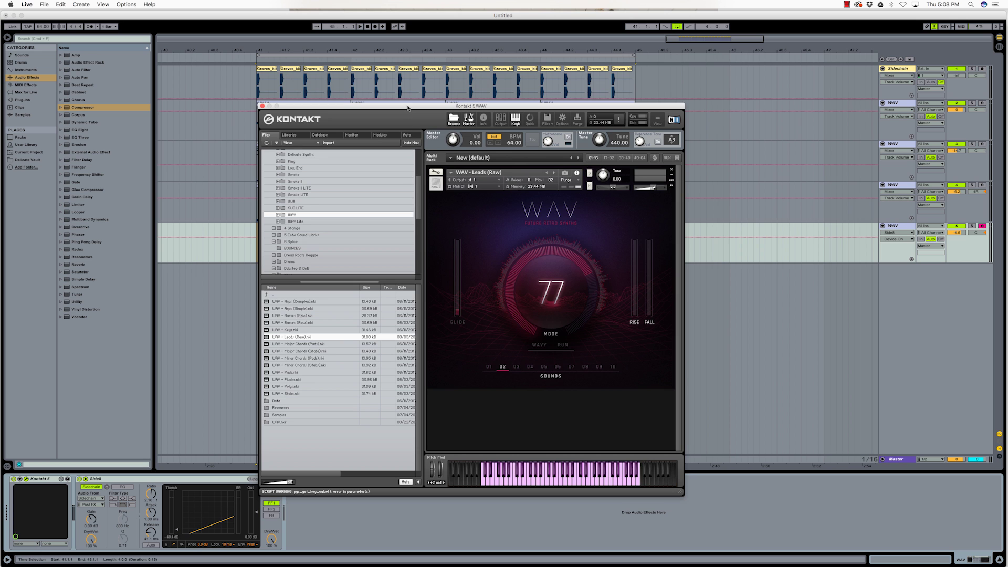
{"action": "left_click_drag", "start_coordinate": [408, 108], "coordinate": [363, 132]}
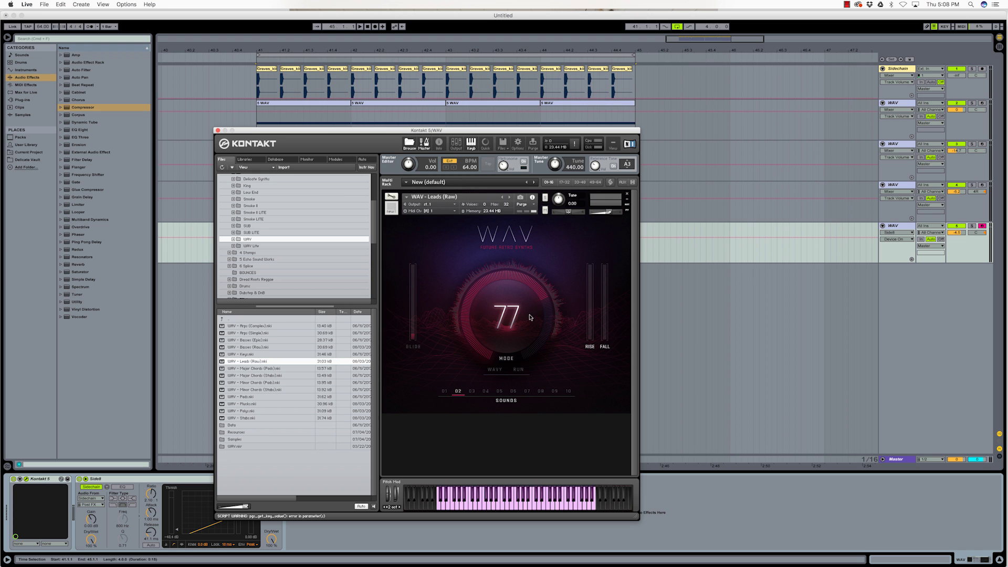
{"action": "left_click", "coordinate": [518, 370]}
{"action": "mouse_move", "coordinate": [506, 319]}
{"action": "left_mouse_down"}
{"action": "mouse_move", "coordinate": [515, 275]}
{"action": "mouse_move", "coordinate": [513, 307]}
{"action": "left_mouse_up"}
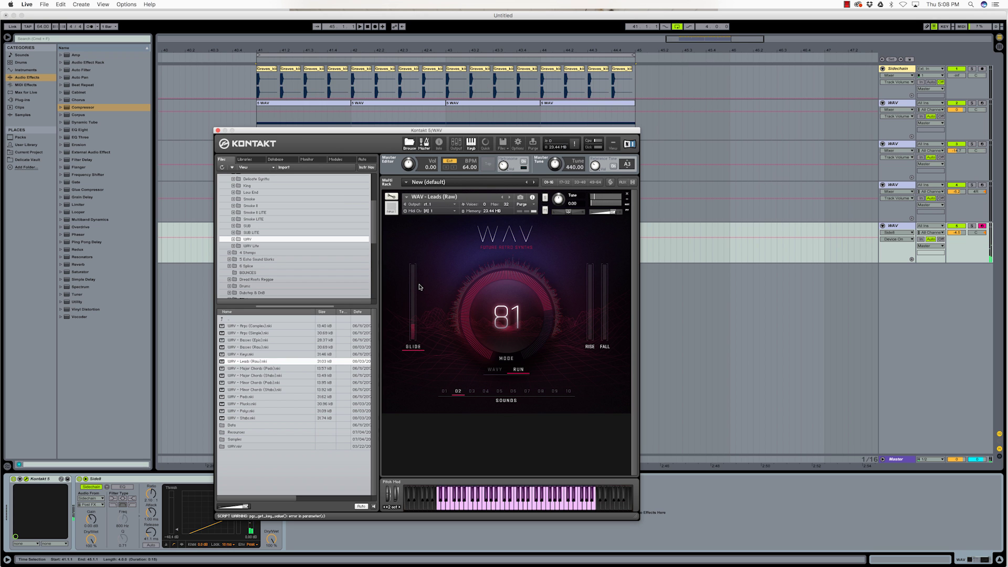
{"action": "left_click", "coordinate": [216, 129]}
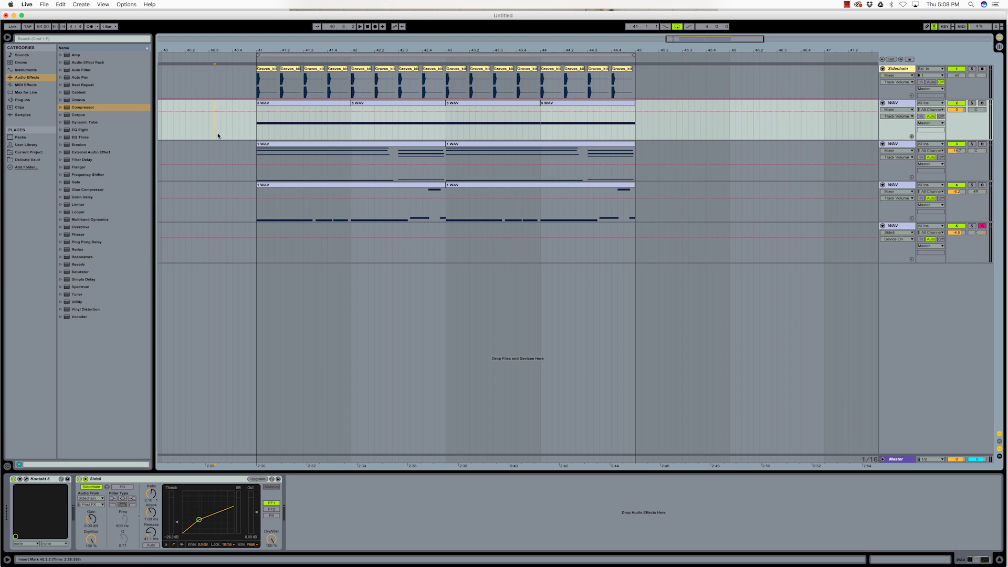
Step: Adjust the new lead track's volume while the loop plays and record a lead line on it
{"action": "key", "text": "space"}
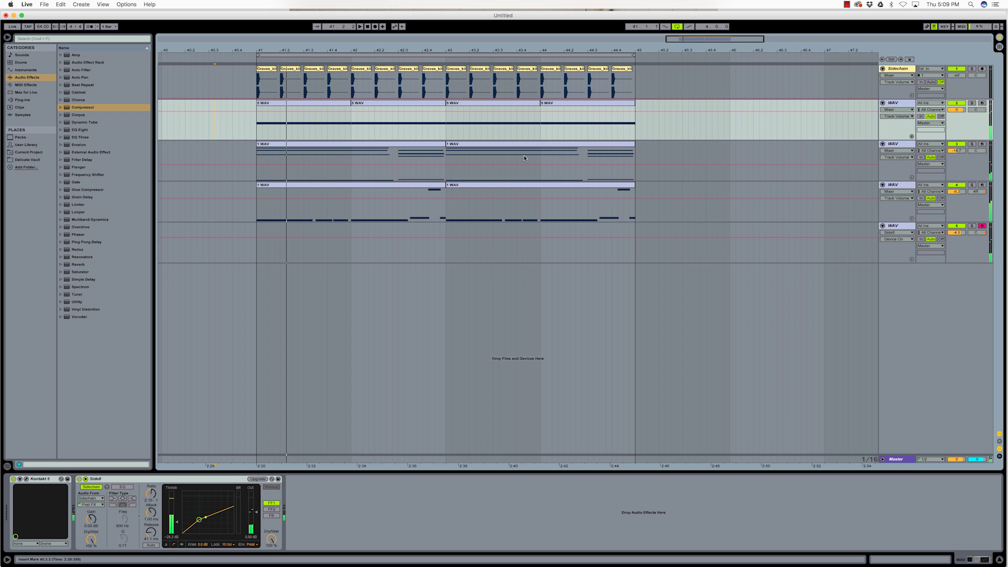
{"action": "left_click_drag", "start_coordinate": [957, 232], "coordinate": [956, 223]}
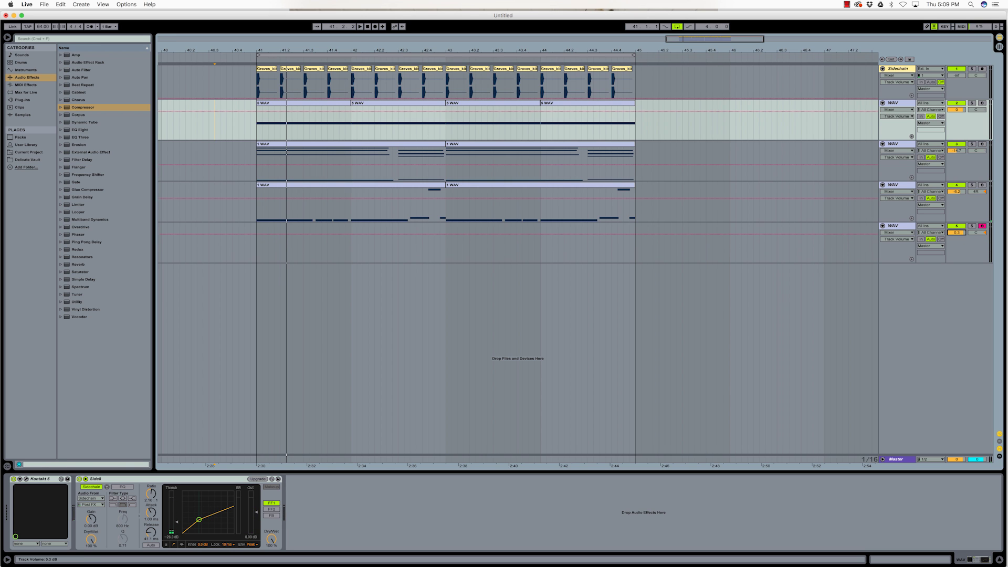
{"action": "left_click", "coordinate": [374, 26]}
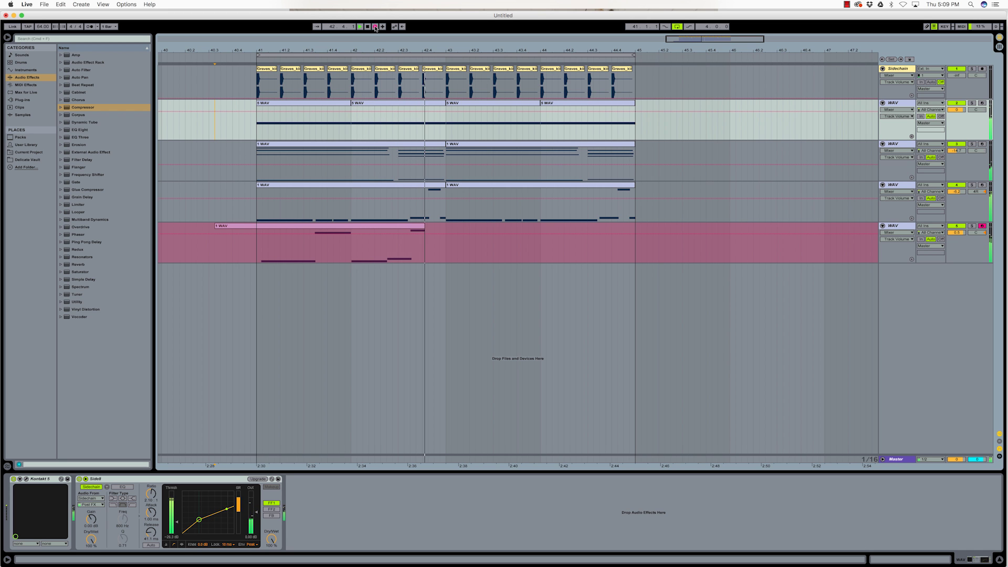
{"action": "left_click", "coordinate": [376, 27]}
Step: Quantize all notes of the recorded lead clip and trim the clip to the two bars from 41 to 43
{"action": "double_click", "coordinate": [410, 244]}
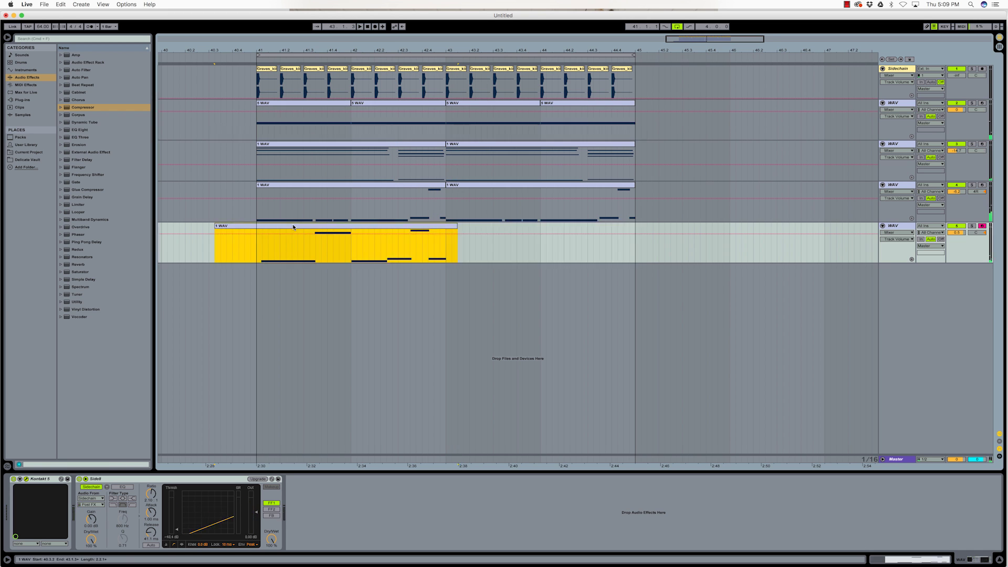
{"action": "key", "text": "super+a"}
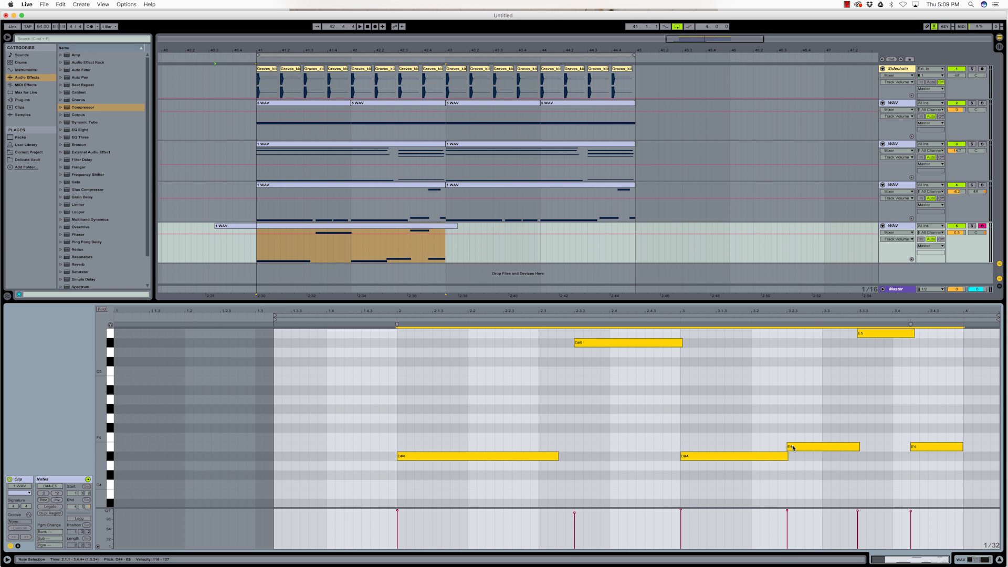
{"action": "left_click_drag", "start_coordinate": [210, 244], "coordinate": [257, 244]}
{"action": "key", "text": "Delete"}
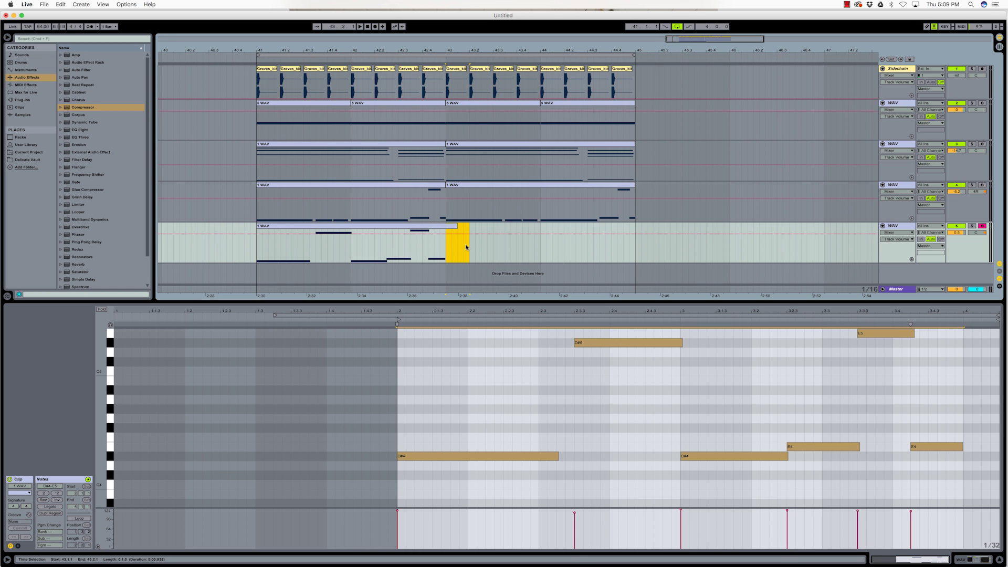
{"action": "key", "text": "Delete"}
Step: Duplicate the two-bar lead clip up to bar 45 and close the note editor
{"action": "left_click", "coordinate": [436, 226]}
{"action": "key", "text": "super+d"}
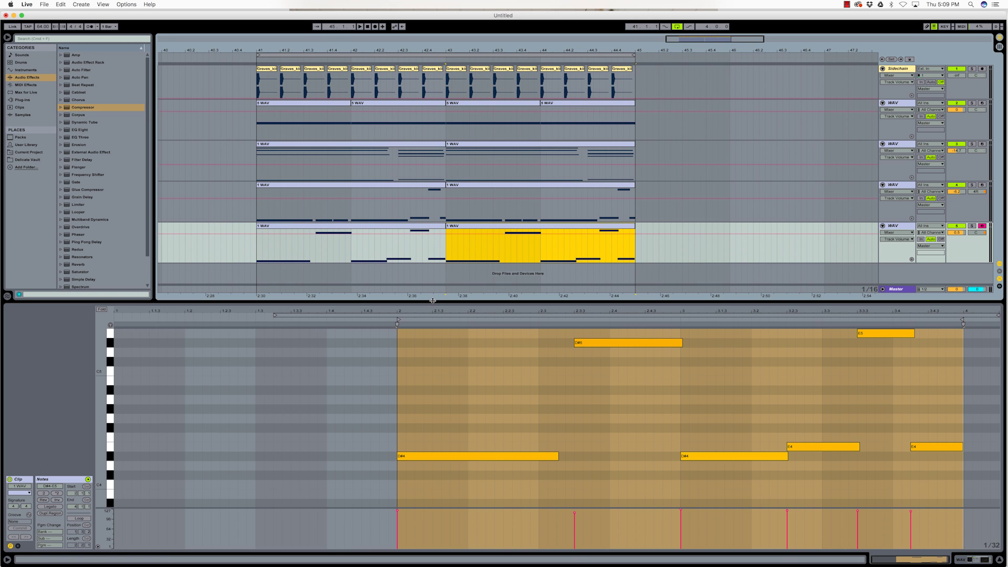
{"action": "left_click_drag", "start_coordinate": [433, 300], "coordinate": [434, 546]}
Step: Switch to Finder, audition samples in the Graves_vocals folder, and place Graves_vocal_02.wav on a new audio track at bar 41
{"action": "left_click", "coordinate": [990, 88]}
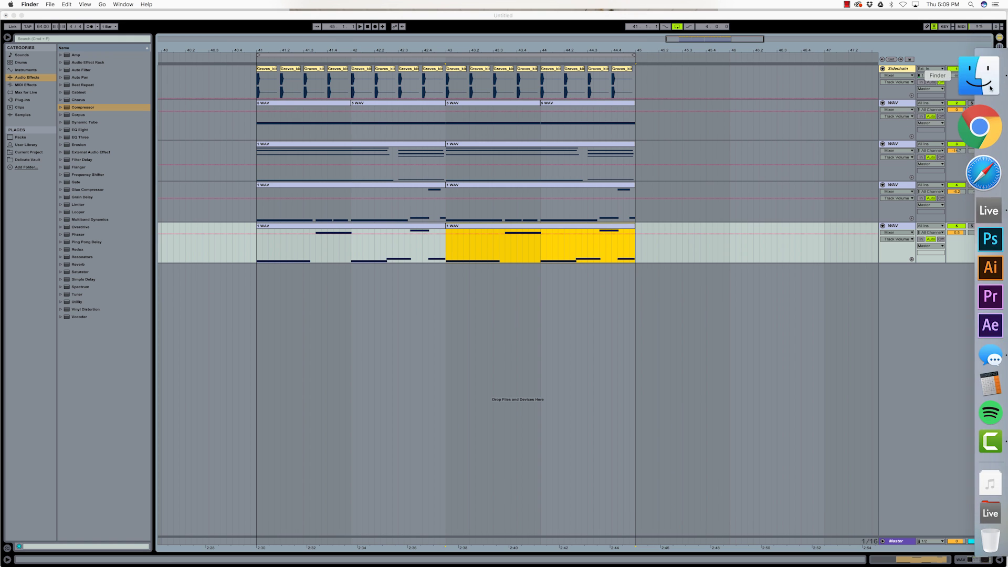
{"action": "left_click", "coordinate": [745, 307]}
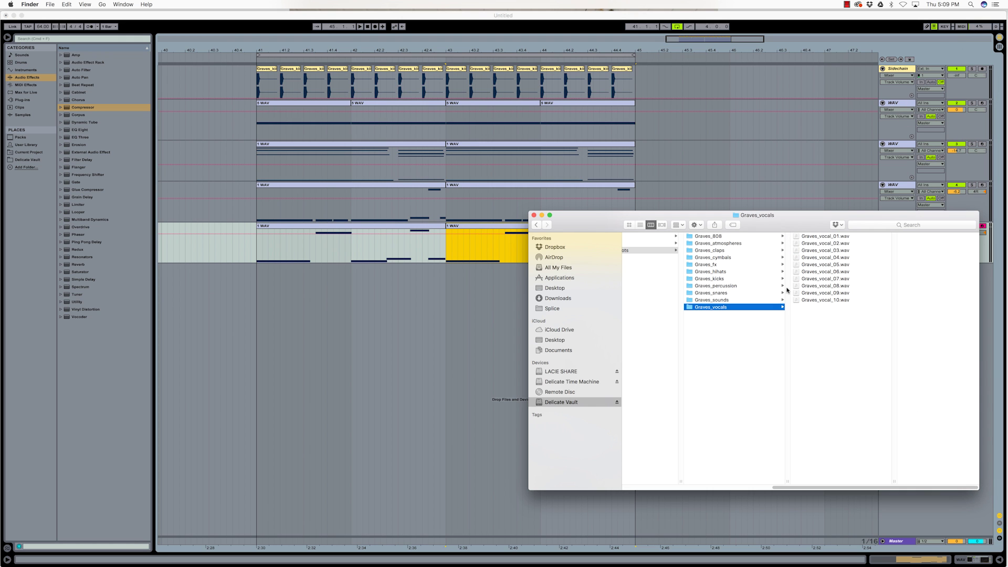
{"action": "left_click", "coordinate": [825, 243]}
{"action": "key", "text": "space"}
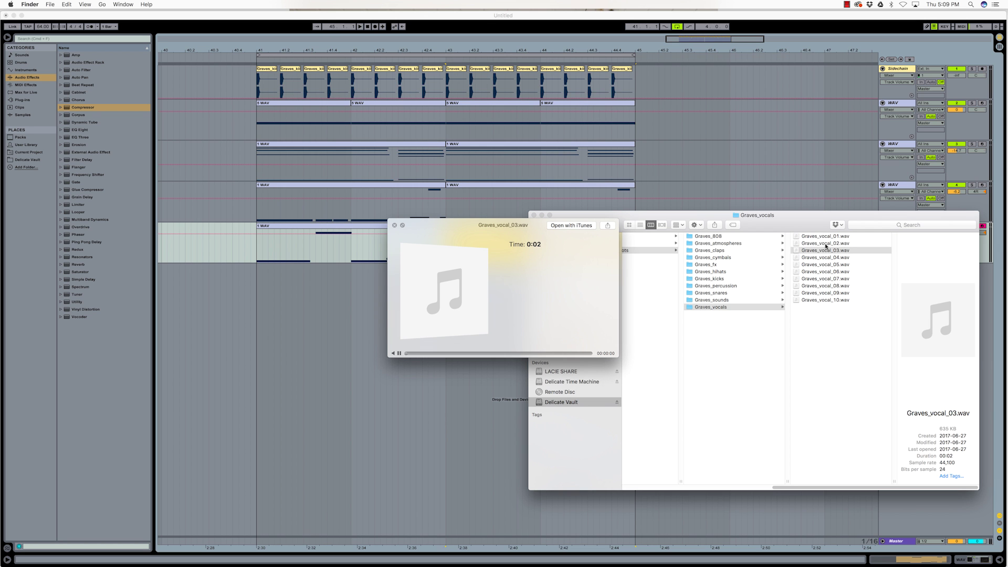
{"action": "left_click_drag", "start_coordinate": [826, 243], "coordinate": [264, 364]}
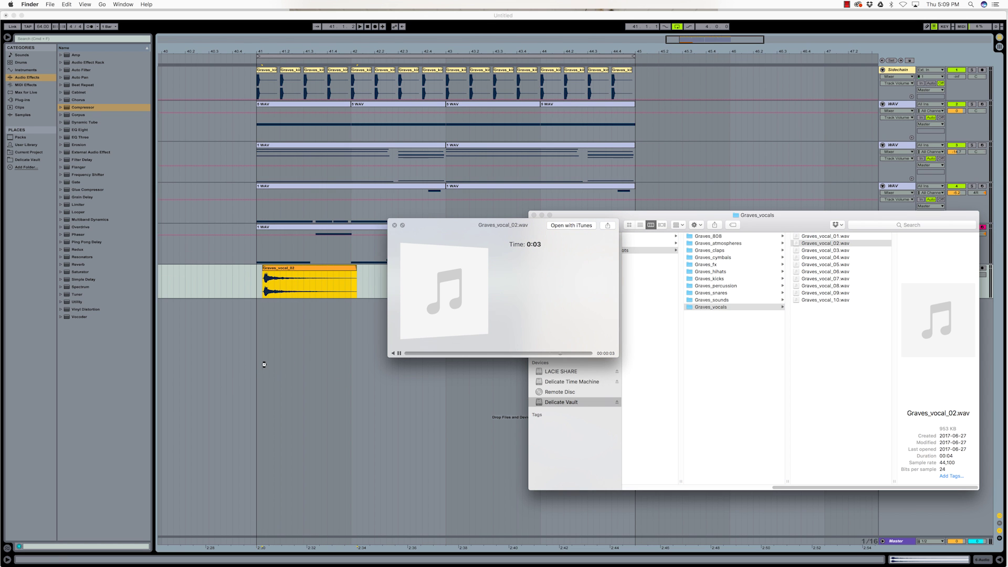
{"action": "left_click", "coordinate": [394, 225]}
Step: Chop the vocal sample into a one-bar pattern with a short slice on beat 4 and duplicate it up to bar 45
{"action": "key", "text": "space"}
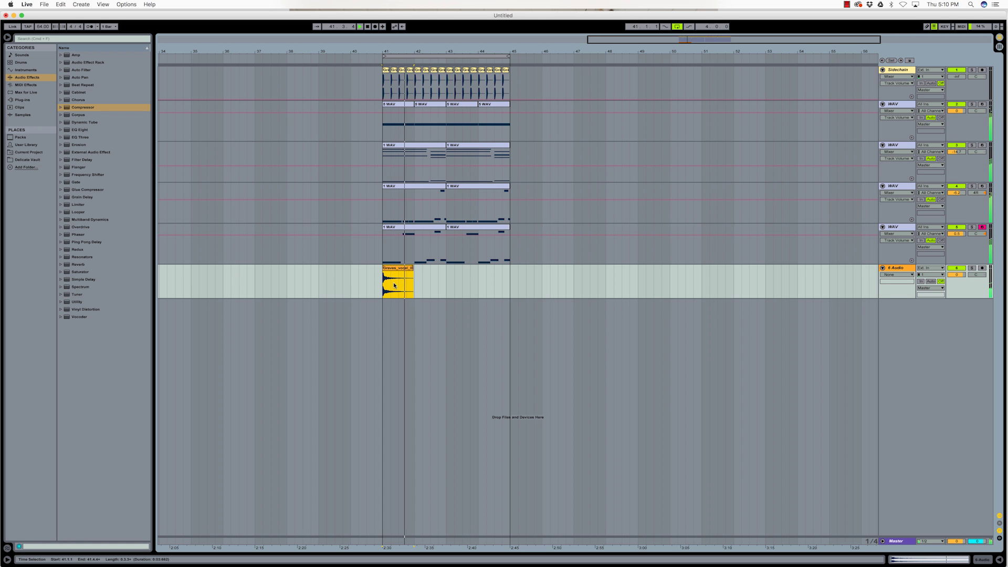
{"action": "key", "text": "space"}
{"action": "left_click_drag", "start_coordinate": [393, 272], "coordinate": [453, 276]}
{"action": "key", "text": "Delete"}
{"action": "left_click", "coordinate": [394, 268]}
{"action": "left_click", "coordinate": [410, 269], "text": "shift"}
{"action": "key", "text": "super+d"}
{"action": "key", "text": "super+d"}
{"action": "key", "text": "super+d"}
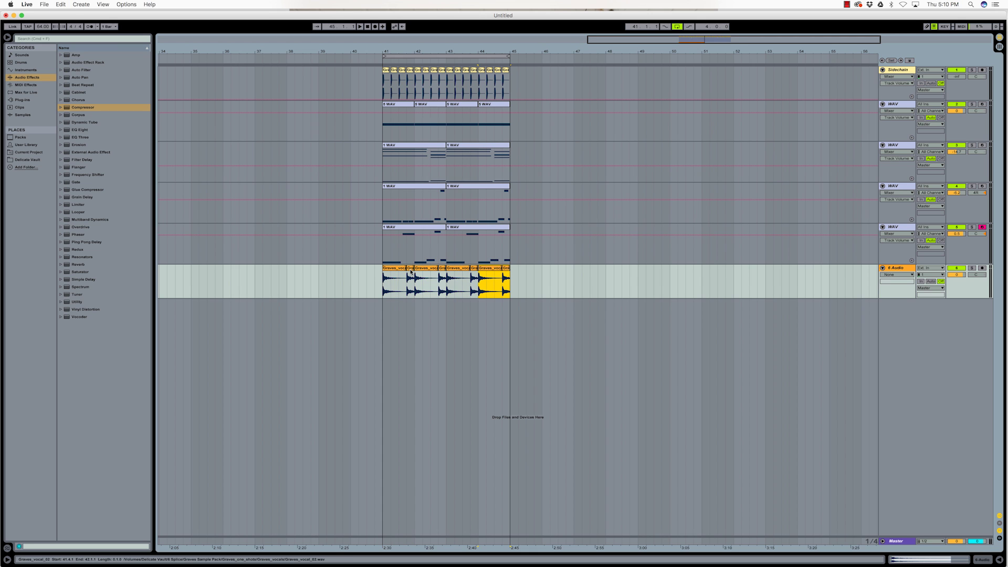
Step: Play the loop from bar 41 and lower the vocal track's volume
{"action": "left_click", "coordinate": [383, 284]}
{"action": "left_click_drag", "start_coordinate": [956, 274], "coordinate": [957, 281]}
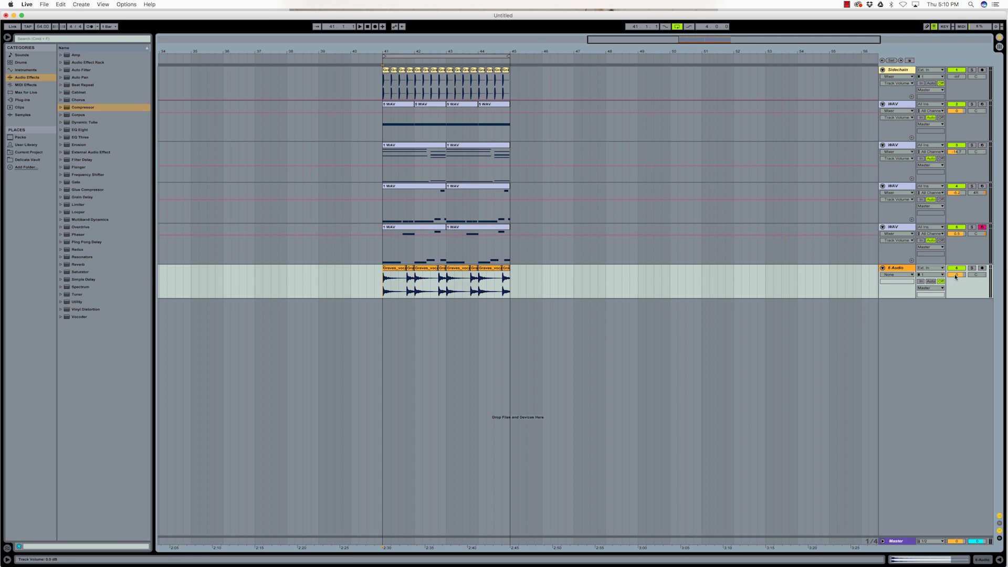
{"action": "key", "text": "space"}
{"action": "left_click_drag", "start_coordinate": [953, 275], "coordinate": [953, 285]}
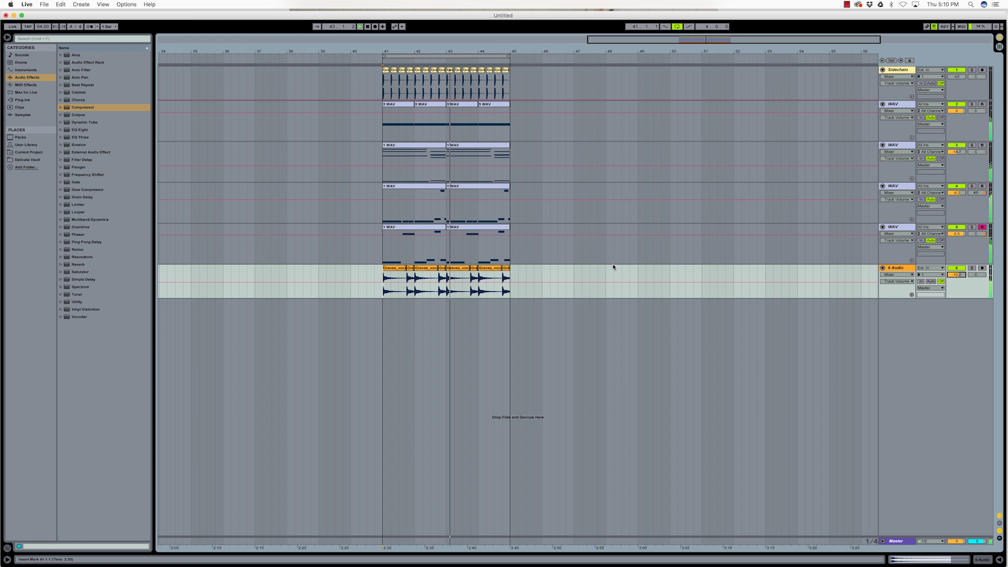
Step: Switch to Finder and open the Graves_drum_loops folder within the Graves Sample Pack's Graves_loops folder
{"action": "key", "text": "super+Tab"}
{"action": "left_click", "coordinate": [473, 411]}
{"action": "left_click", "coordinate": [553, 281]}
{"action": "left_click", "coordinate": [646, 296]}
{"action": "left_click", "coordinate": [720, 253]}
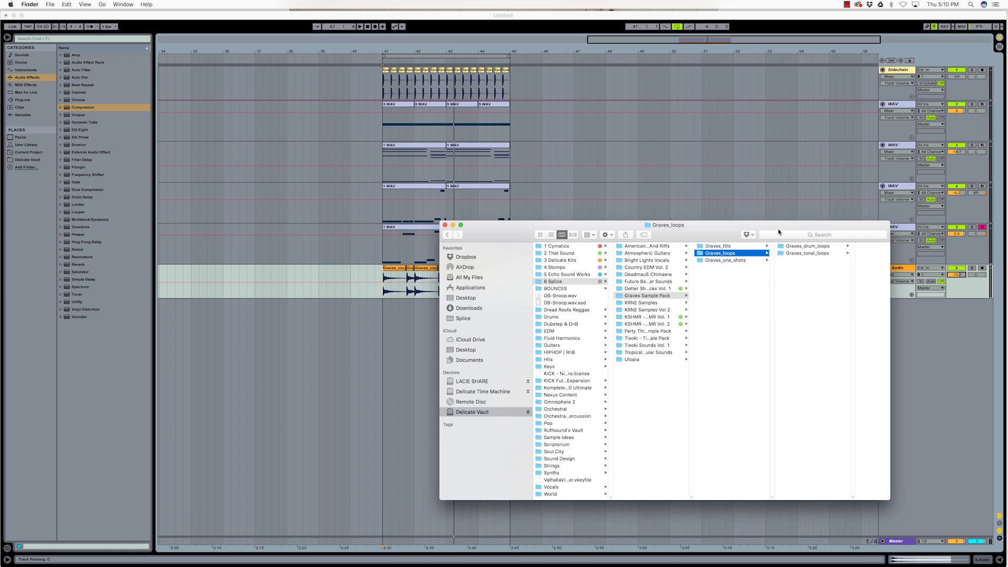
{"action": "left_click", "coordinate": [807, 246]}
Step: Audition the drum loops from the end of the folder up to Graves_153_build_drums.wav and close the preview
{"action": "left_click", "coordinate": [714, 498]}
{"action": "key", "text": "space"}
{"action": "left_click", "coordinate": [713, 492]}
{"action": "key", "text": "Up"}
{"action": "key", "text": "Up"}
{"action": "key", "text": "Up"}
{"action": "key", "text": "Up"}
{"action": "key", "text": "Up"}
{"action": "key", "text": "Up"}
{"action": "key", "text": "Up"}
{"action": "key", "text": "Up"}
{"action": "key", "text": "Up"}
{"action": "key", "text": "Up"}
{"action": "key", "text": "Up"}
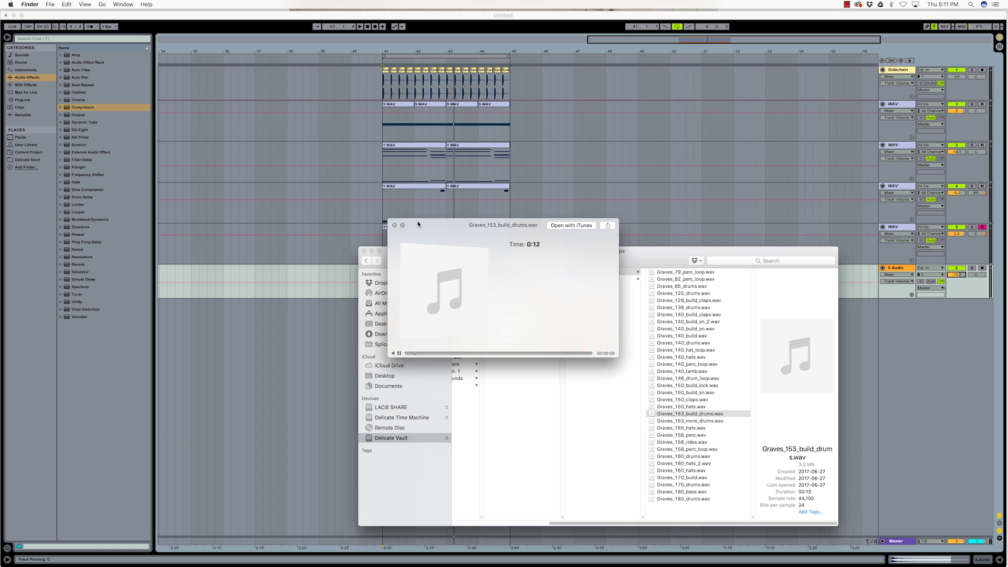
{"action": "left_click", "coordinate": [394, 226]}
Step: Place Graves_153_build_drums.wav on a new audio track at bar 41, play the loop, and lower that track's volume
{"action": "left_click_drag", "start_coordinate": [659, 251], "coordinate": [810, 234]}
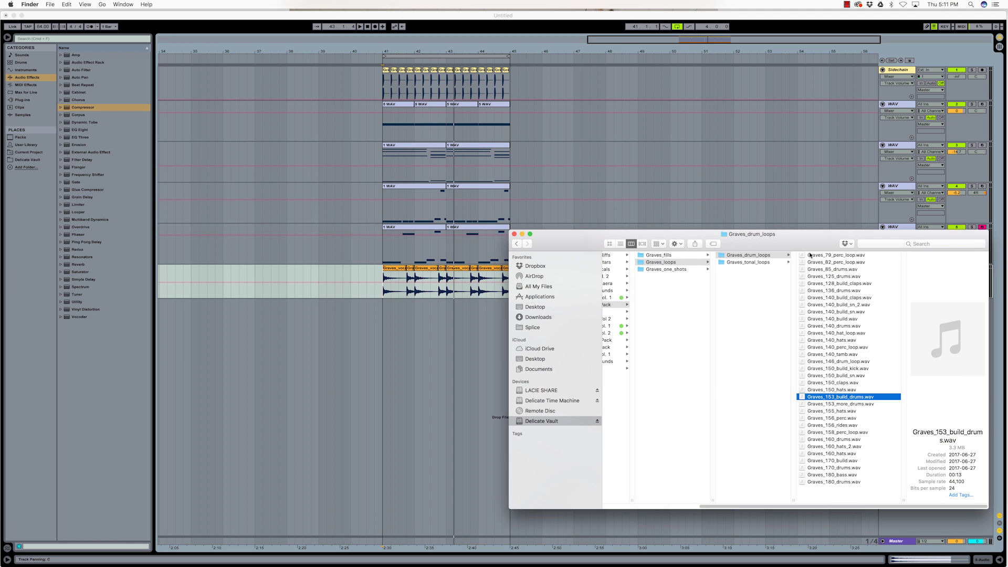
{"action": "left_click_drag", "start_coordinate": [830, 399], "coordinate": [395, 306]}
{"action": "left_click", "coordinate": [403, 306]}
{"action": "key", "text": "space"}
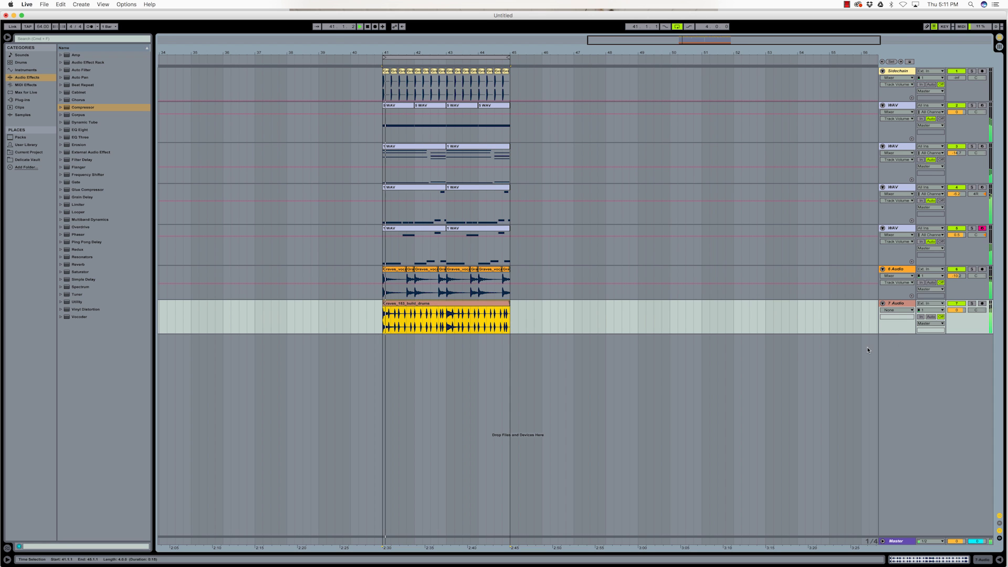
{"action": "left_click_drag", "start_coordinate": [953, 312], "coordinate": [951, 313]}
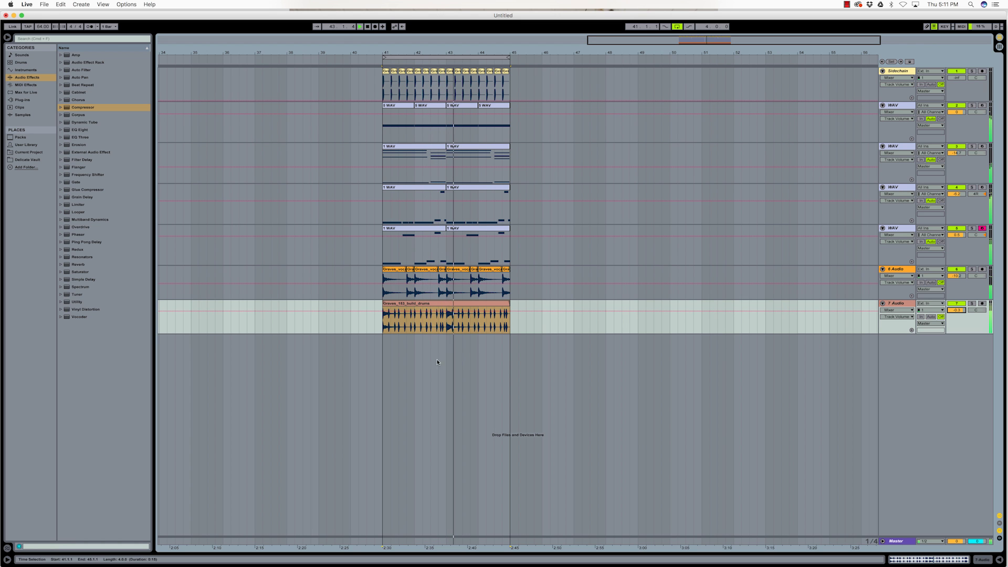
Step: Open the drum loop clip for editing and set its warp mode to Complex Pro
{"action": "double_click", "coordinate": [471, 316]}
{"action": "left_click", "coordinate": [88, 521]}
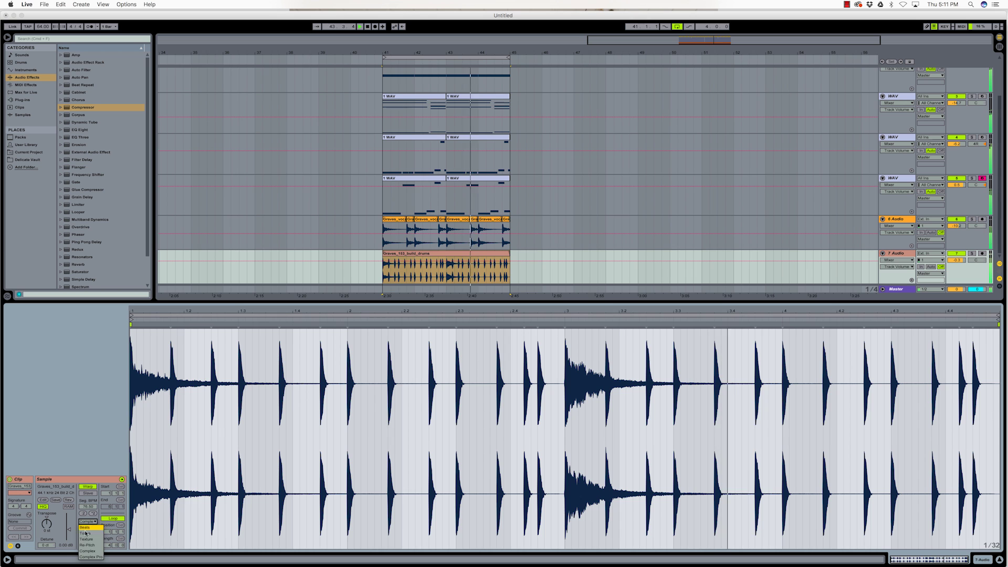
{"action": "left_click", "coordinate": [87, 557]}
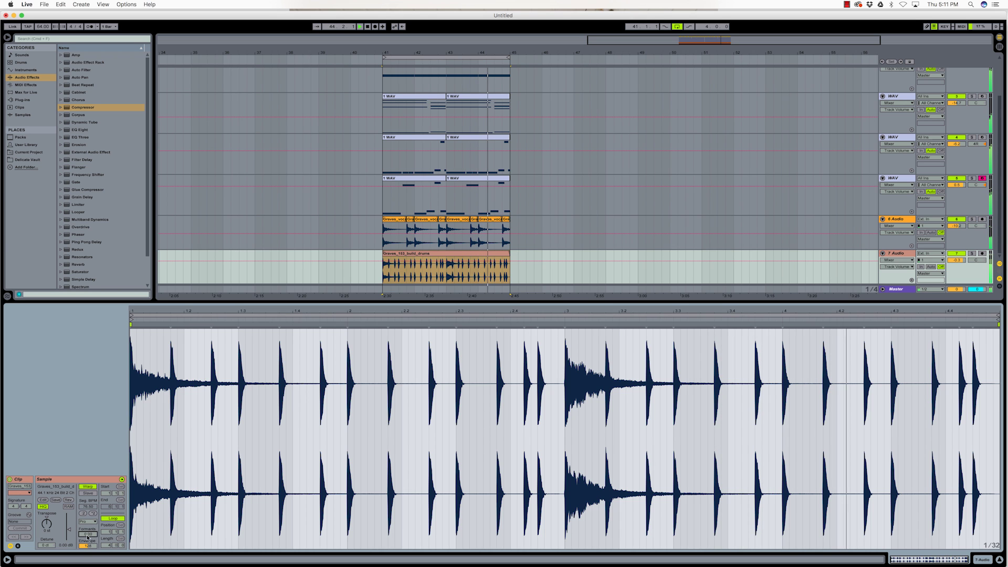
Step: Loop only the first beat of bar 43 on the drum track and play it back
{"action": "left_click_drag", "start_coordinate": [447, 266], "coordinate": [454, 267]}
{"action": "key", "text": "space"}
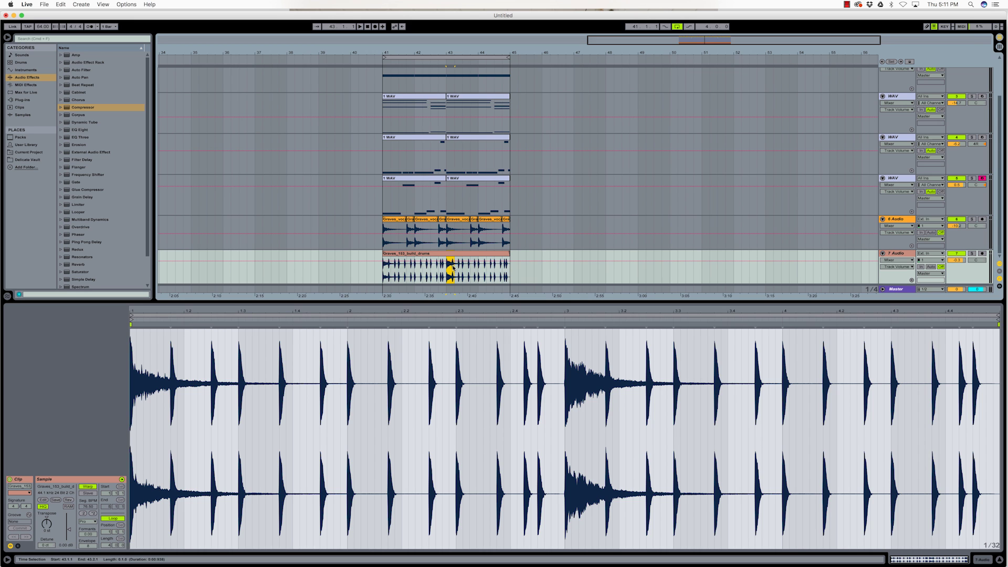
{"action": "key", "text": "super+l"}
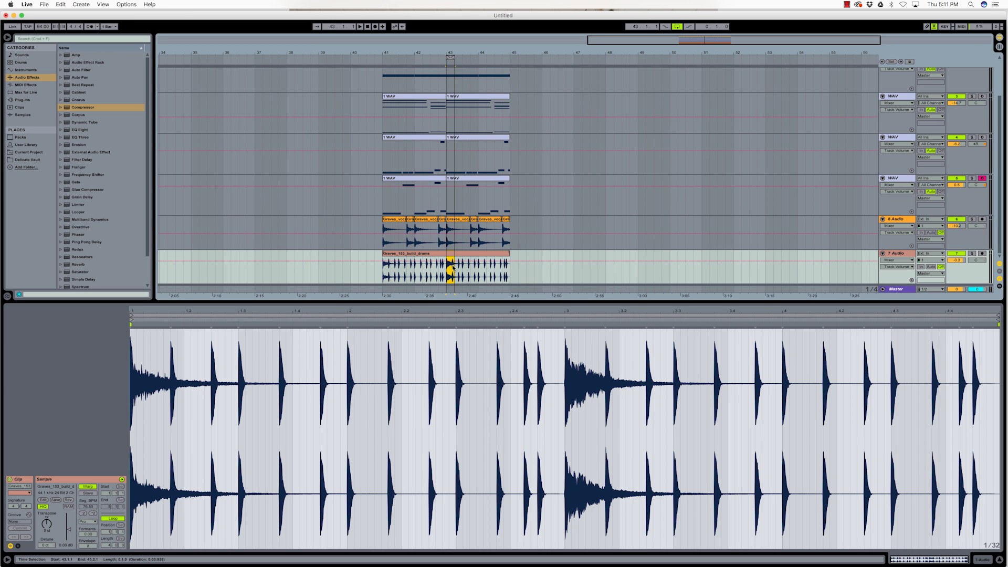
{"action": "left_click", "coordinate": [47, 524]}
{"action": "key", "text": "space"}
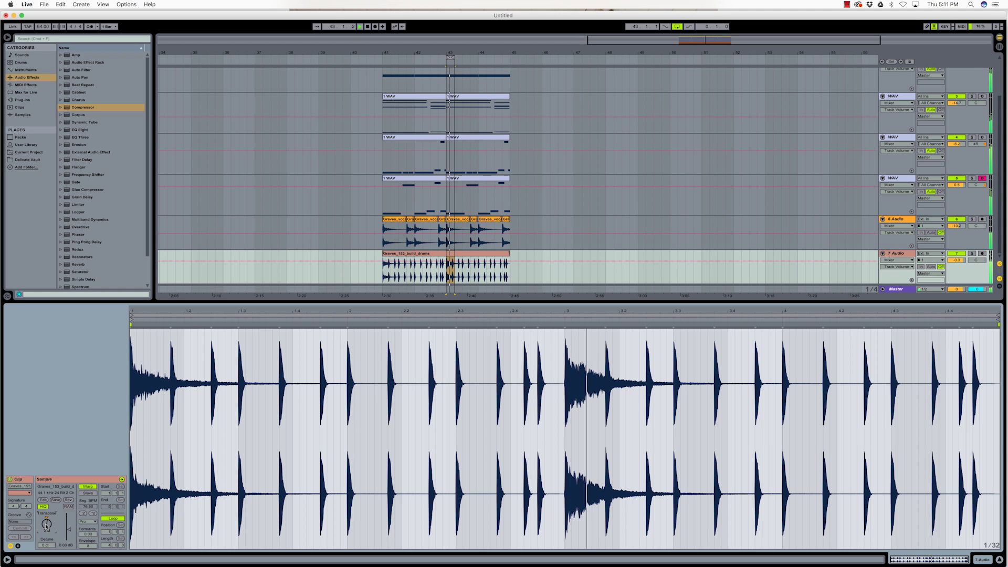
Step: Set the loop to the full four-bar drum clip and close the clip editor
{"action": "left_click", "coordinate": [405, 255]}
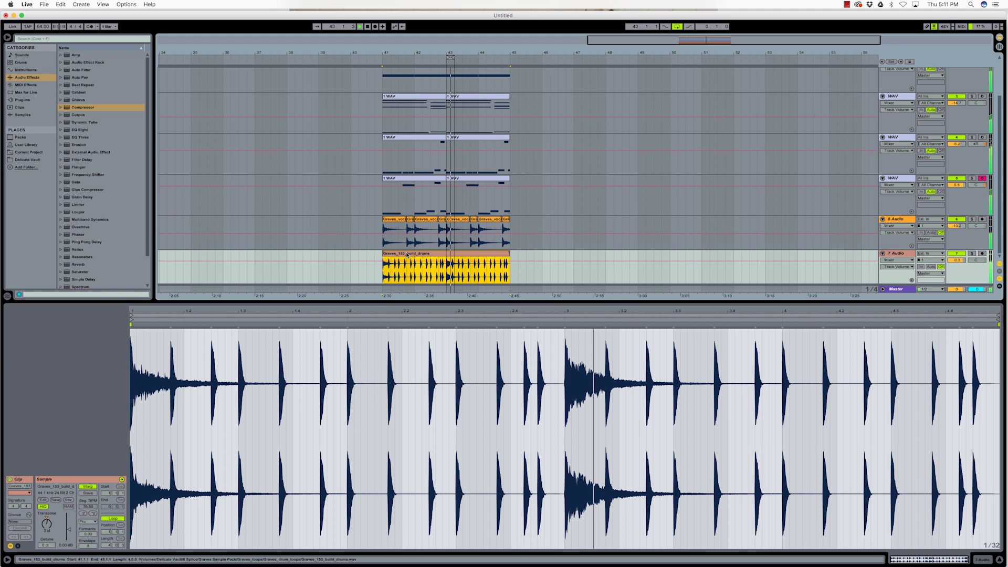
{"action": "key", "text": "super+l"}
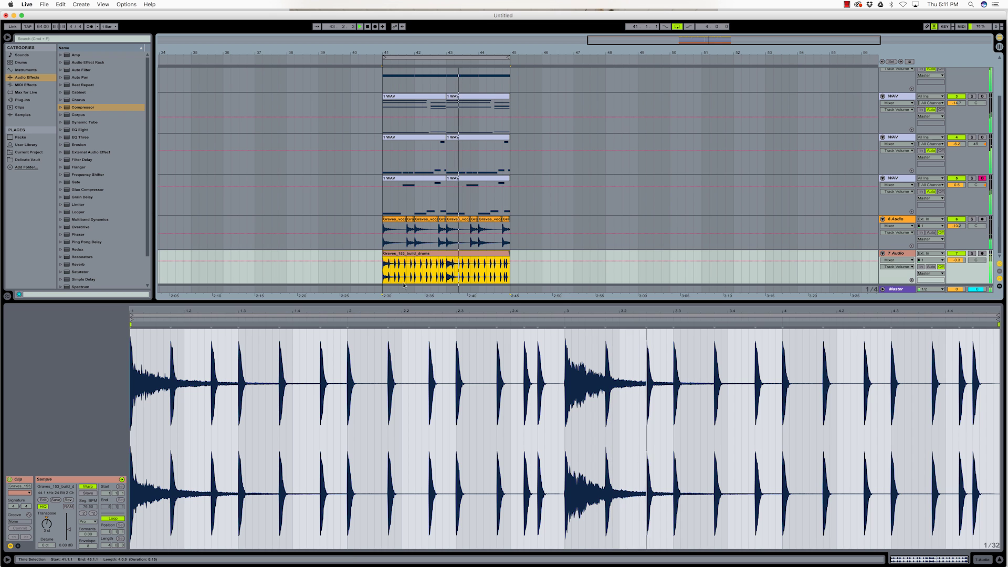
{"action": "key", "text": "super+alt+l"}
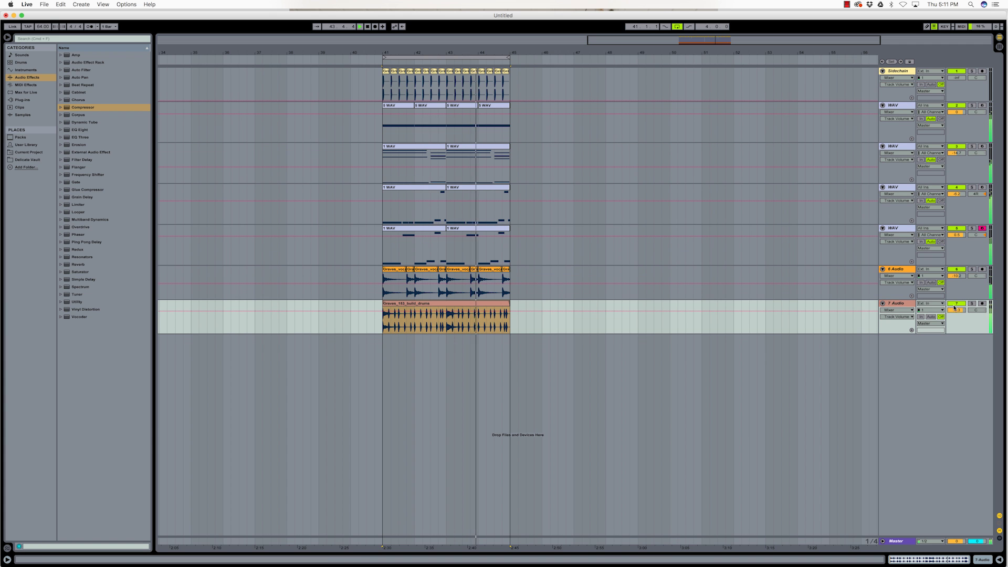
Step: Lower the drum track's volume further and select the drum loop clip
{"action": "left_click_drag", "start_coordinate": [955, 310], "coordinate": [945, 315]}
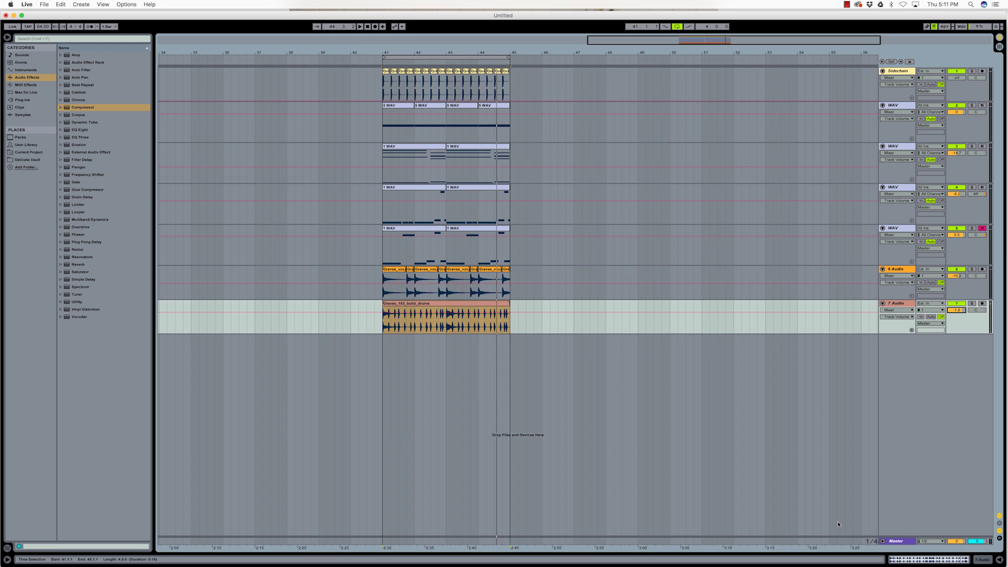
{"action": "left_click", "coordinate": [468, 306]}
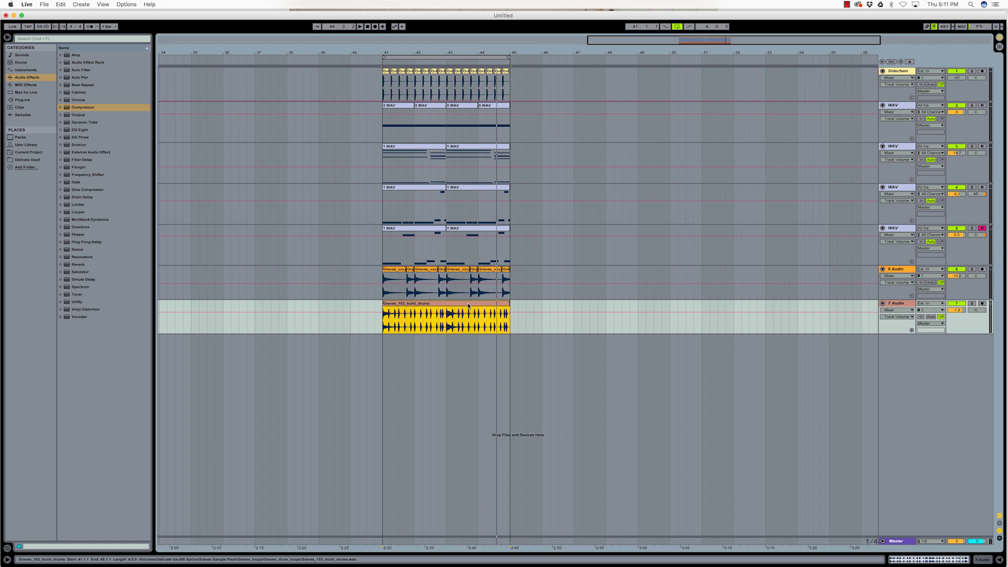